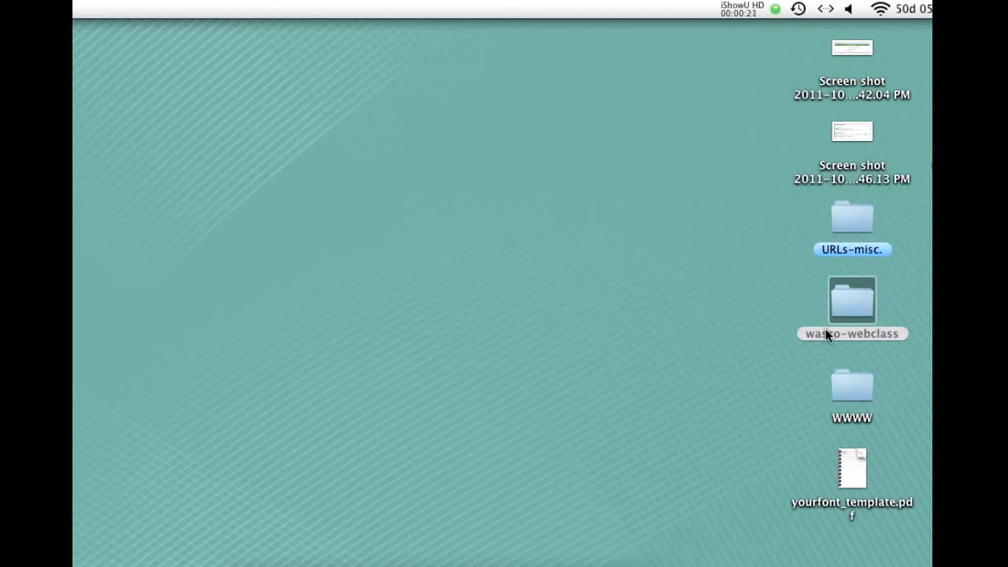
Open the wasco-webclass folder and expand wk4 to show images, index.html and pages
double_click(845, 308)
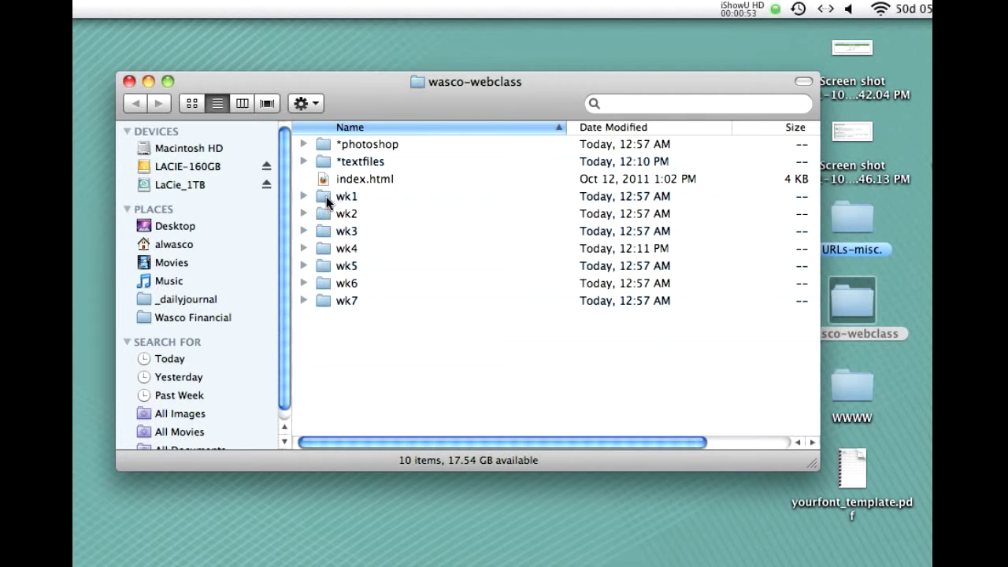
left_click(302, 248)
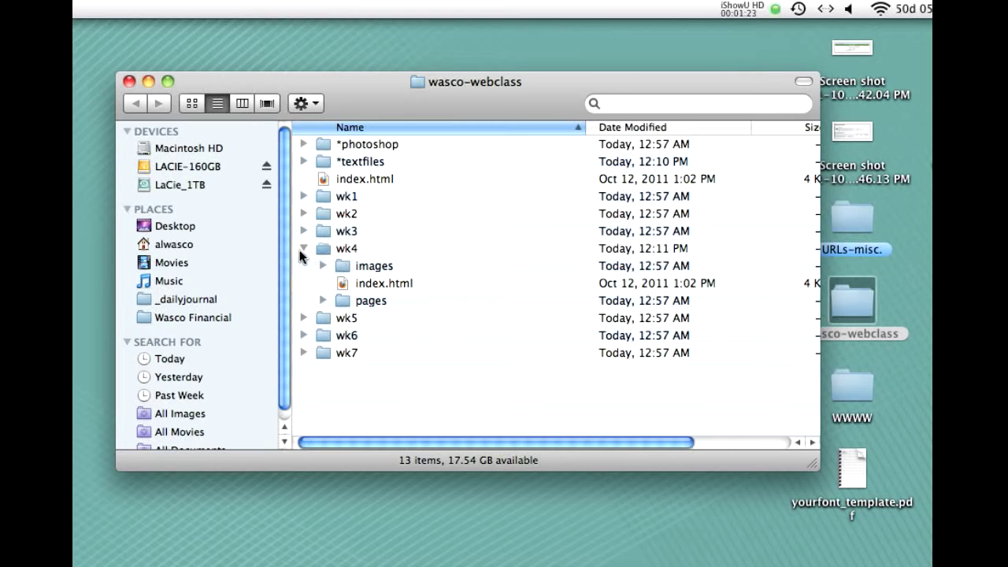
Collapse wk4, leaving *photoshop, *textfiles, index.html and wk1–wk7 listed in wasco-webclass
left_click(302, 248)
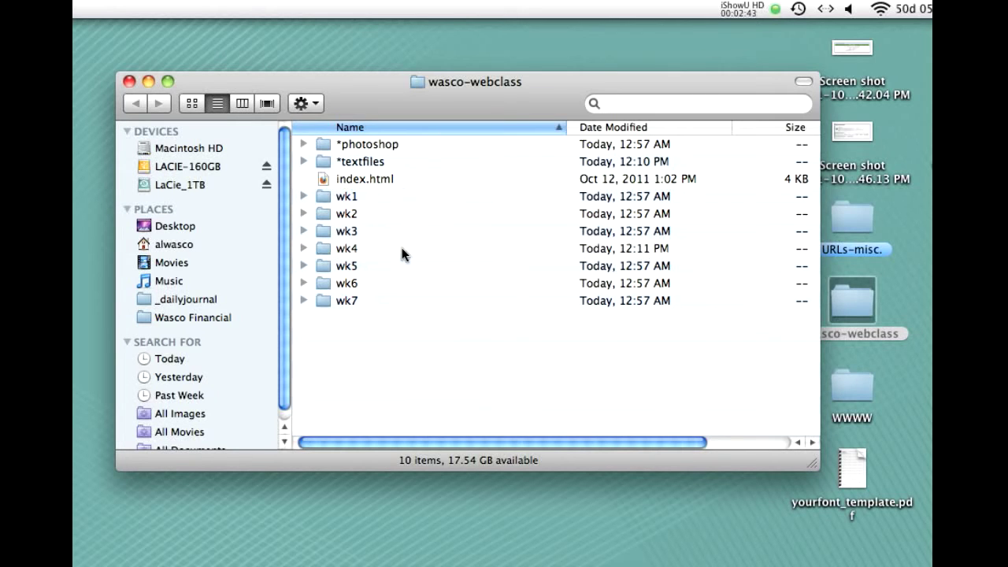
Move the windows aside and search Google for 'cyberduck' from Firefox's search bar
left_click_drag(263, 81, 596, 125)
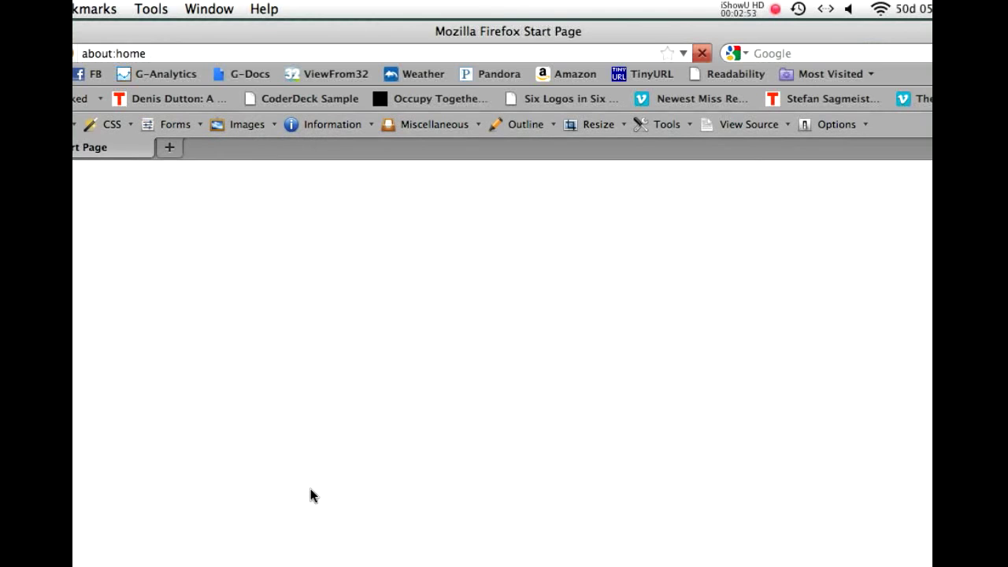
left_click_drag(386, 27, 338, 32)
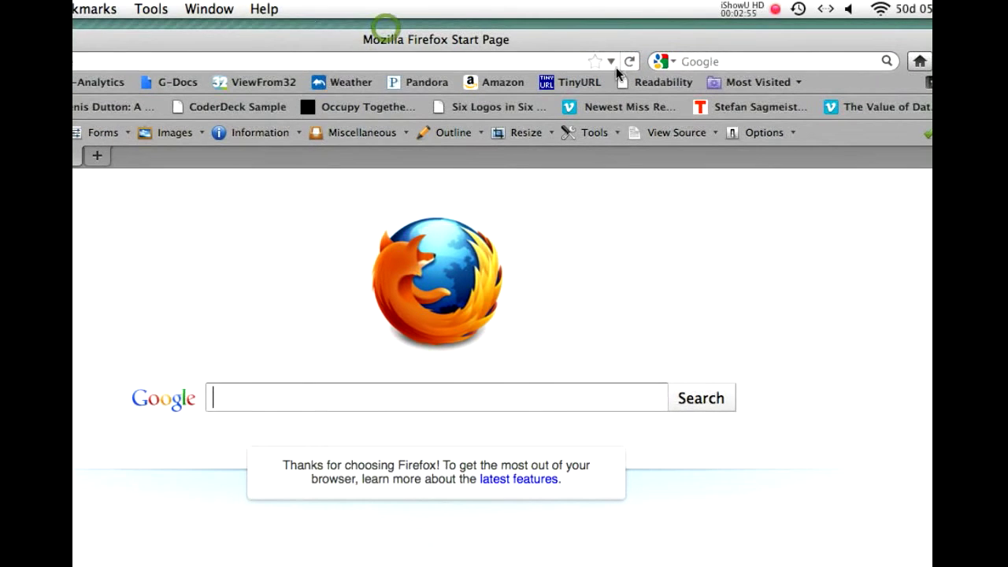
left_click(691, 63)
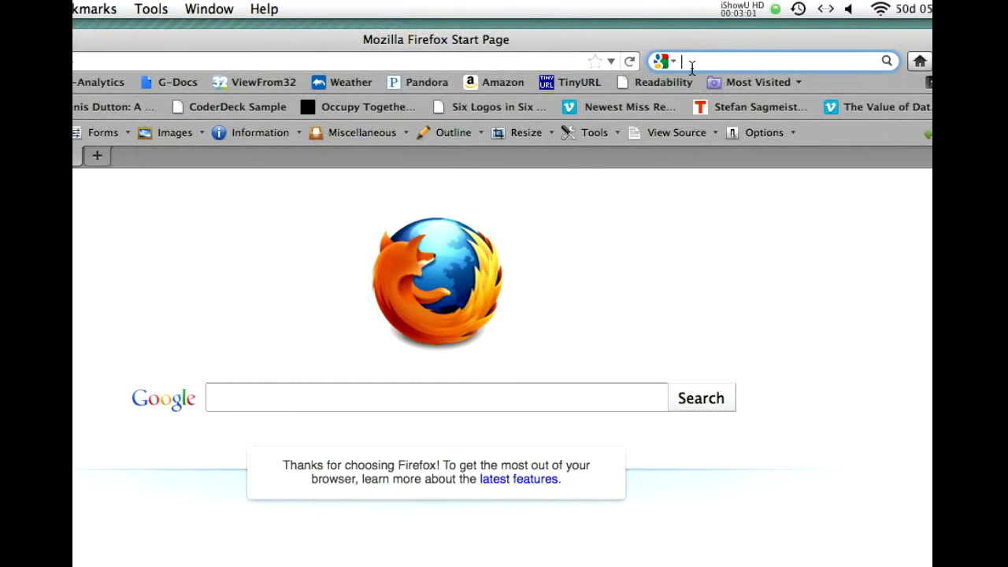
type("cyb")
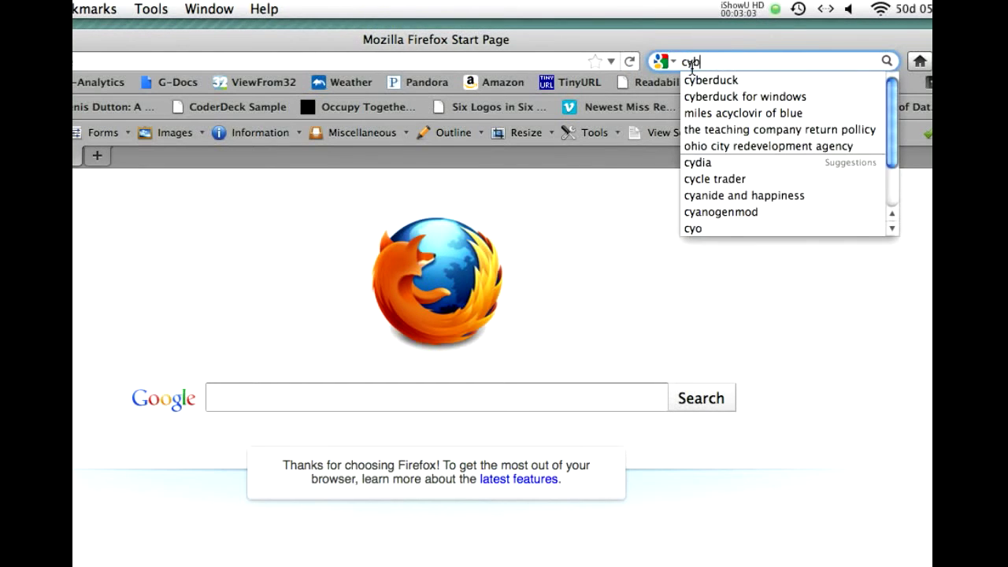
type("erduck")
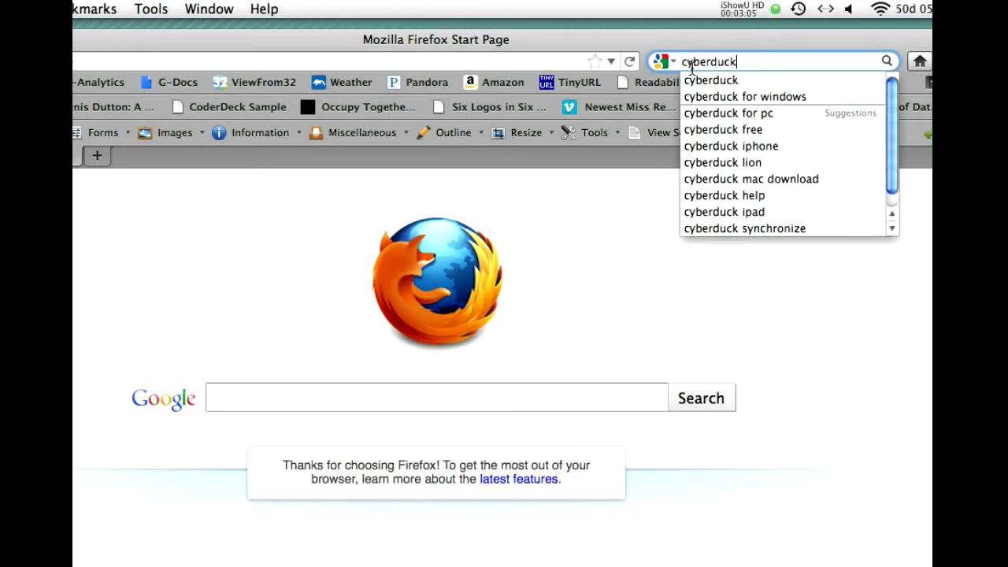
key("Return")
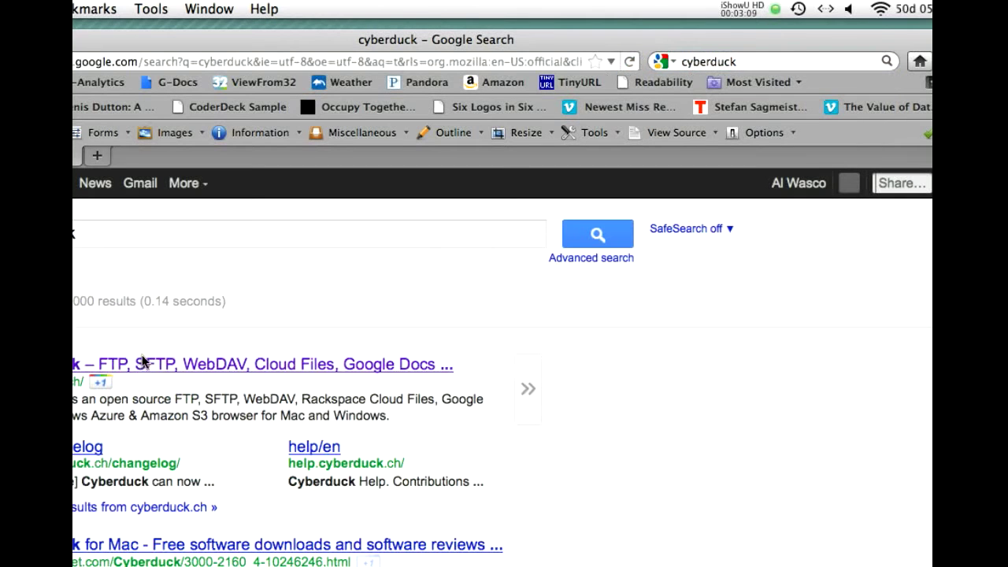
Open the cyberduck.ch homepage offering Version 4.1.3 for Mac and Windows
left_click(144, 364)
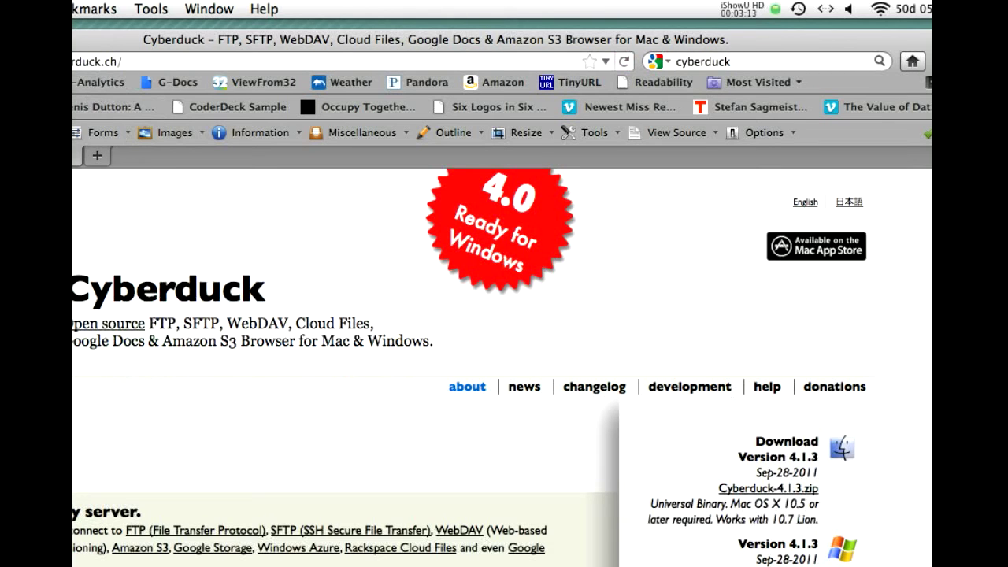
left_click_drag(52, 40, 254, 26)
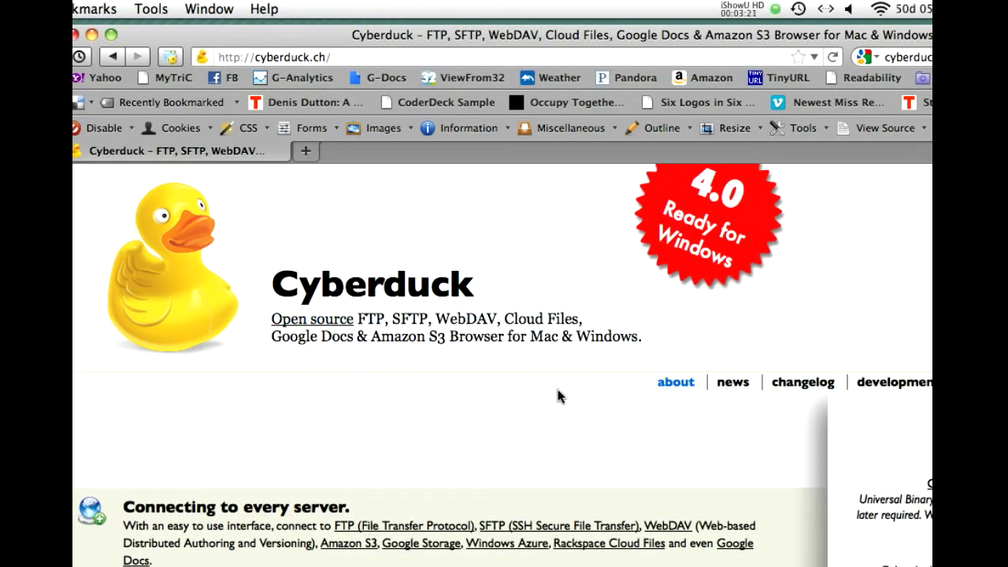
left_click_drag(277, 37, 105, 32)
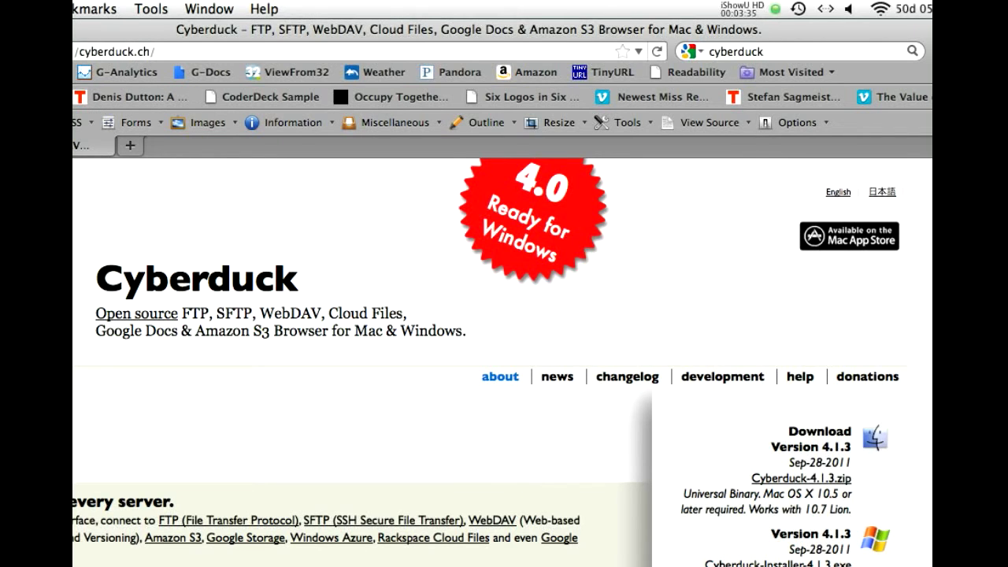
left_click_drag(76, 34, 197, 33)
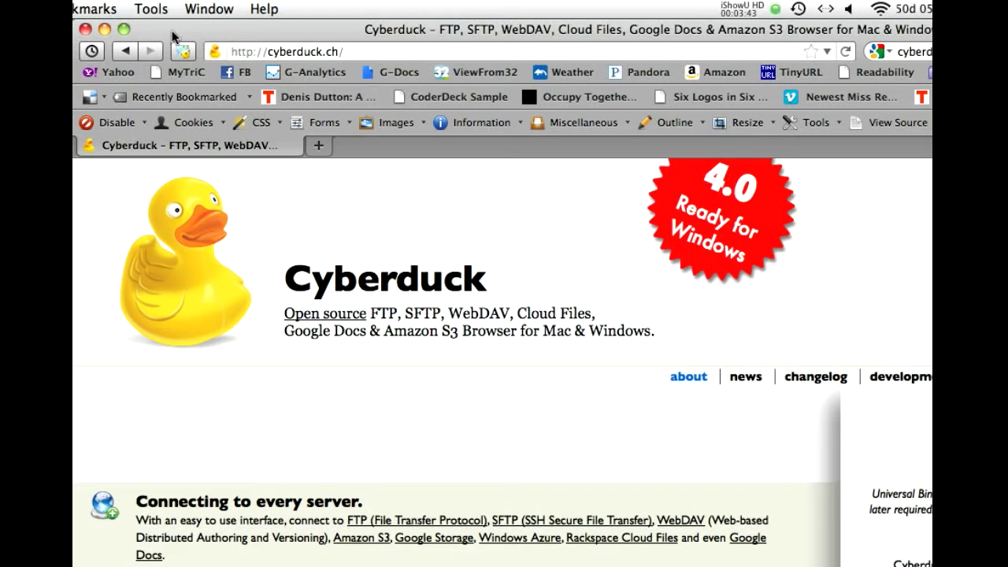
Hide Firefox and look through Cyberduck's 11 saved FTP bookmarks
left_click(102, 30)
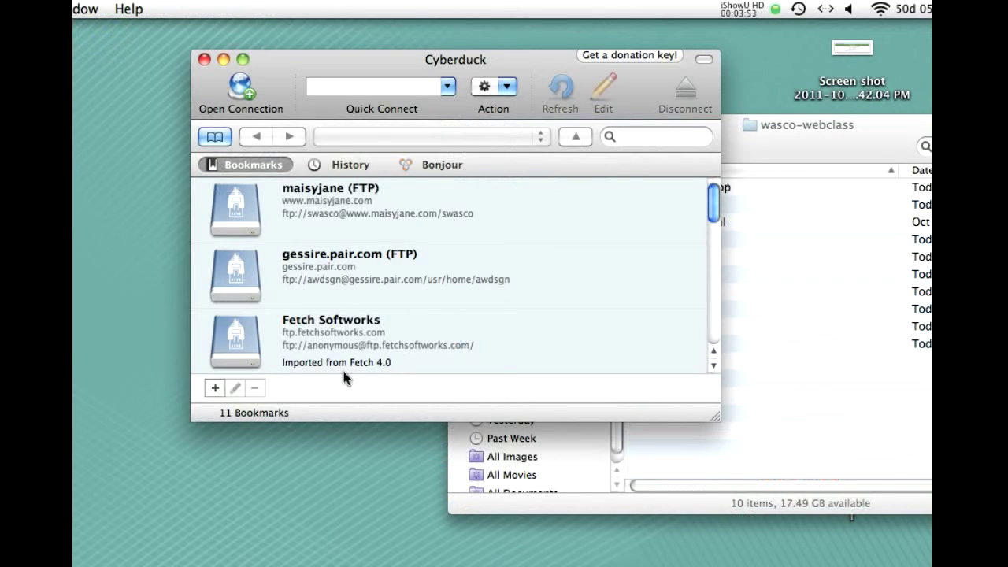
mouse_move(415, 57)
left_mouse_down()
mouse_move(415, 45)
mouse_move(433, 63)
left_mouse_up()
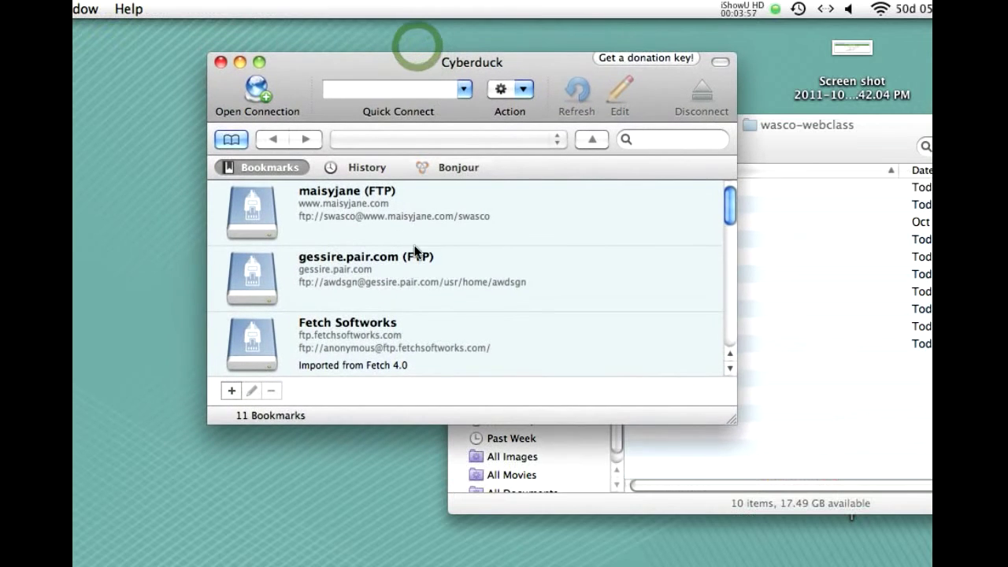
left_click(396, 223)
left_click(356, 358)
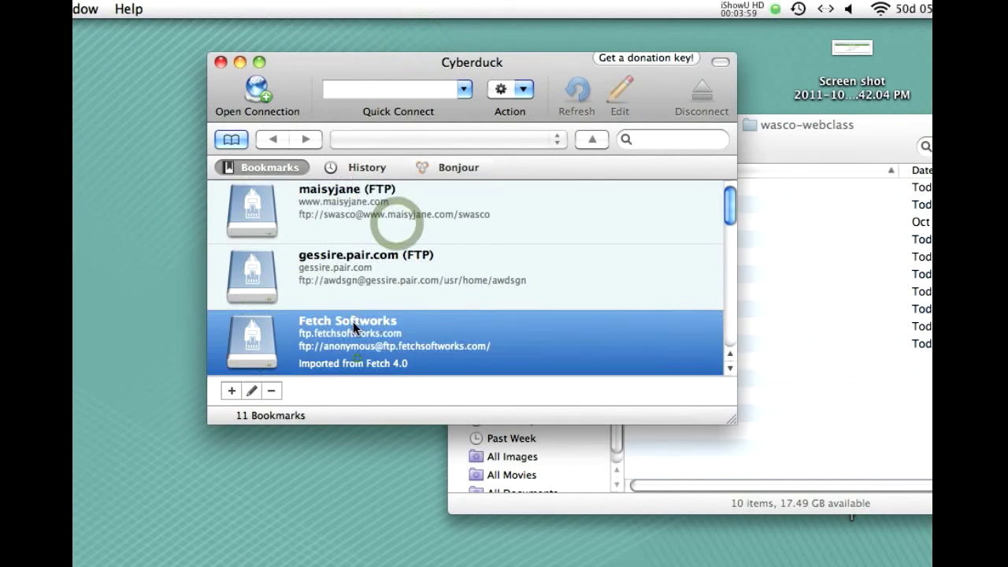
left_click(350, 276)
left_click(344, 223)
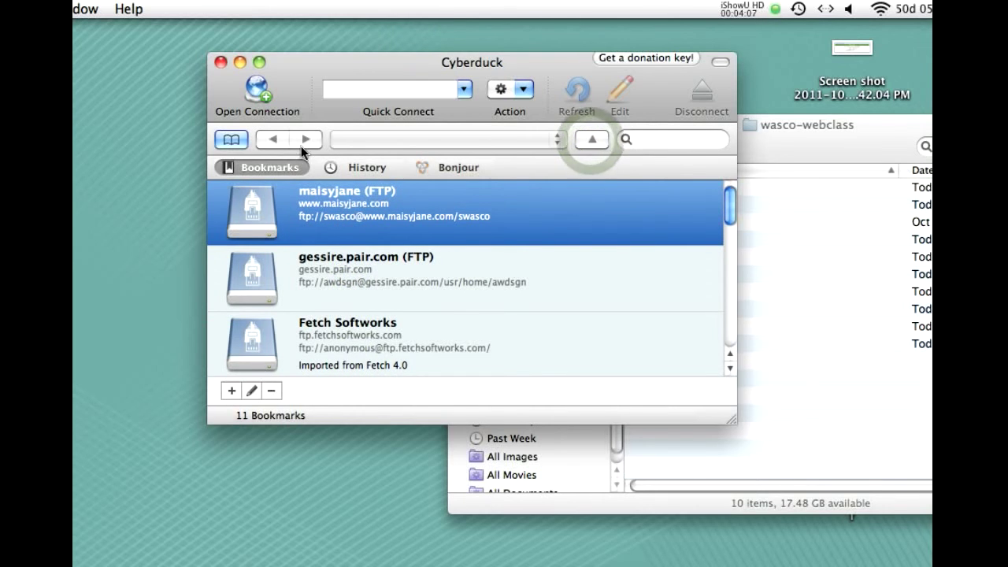
left_click(269, 140)
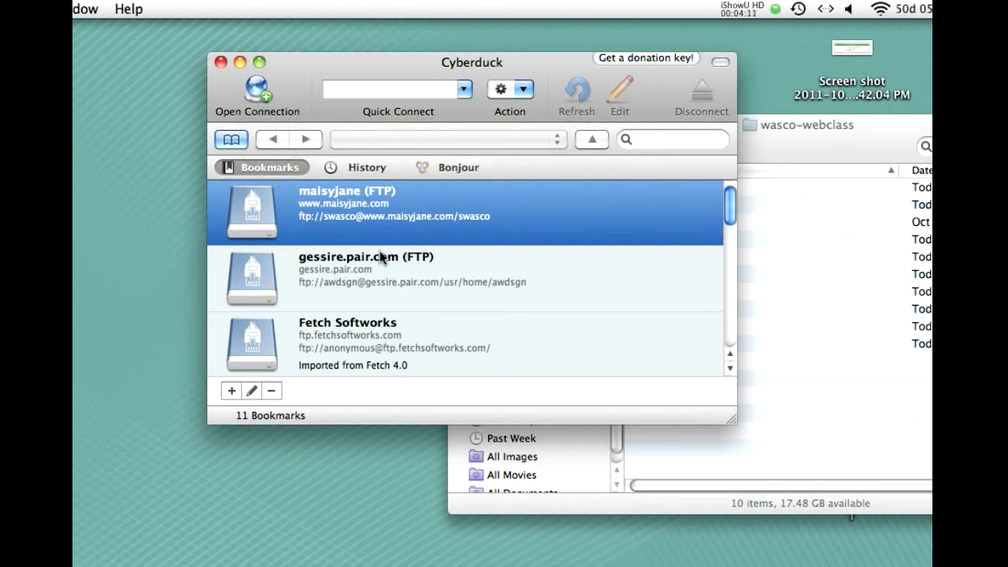
Start a new FTP connection to server gessire.pair.com, removing the (FTP) suffix
left_click(258, 86)
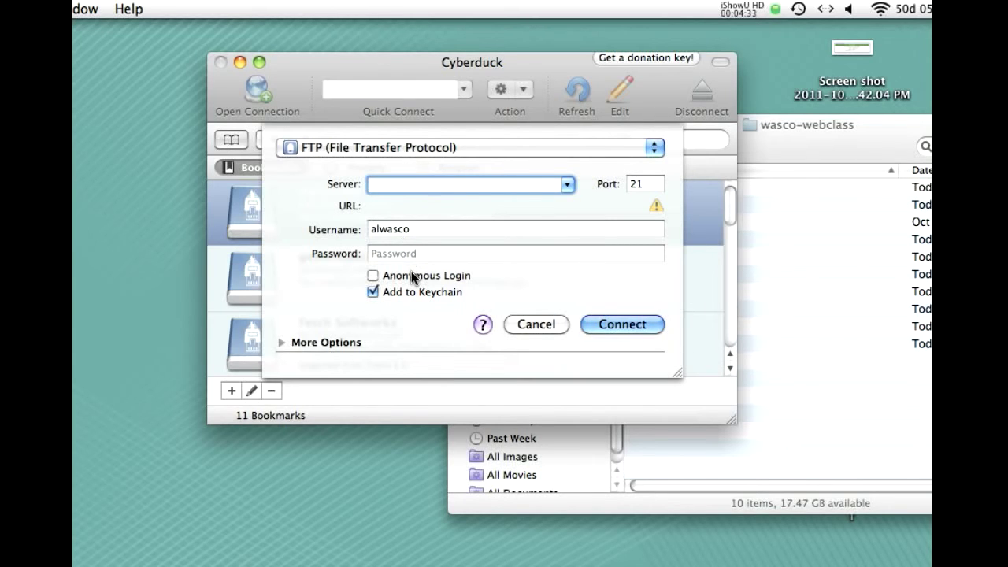
type("gessire.pair.com (FTP)")
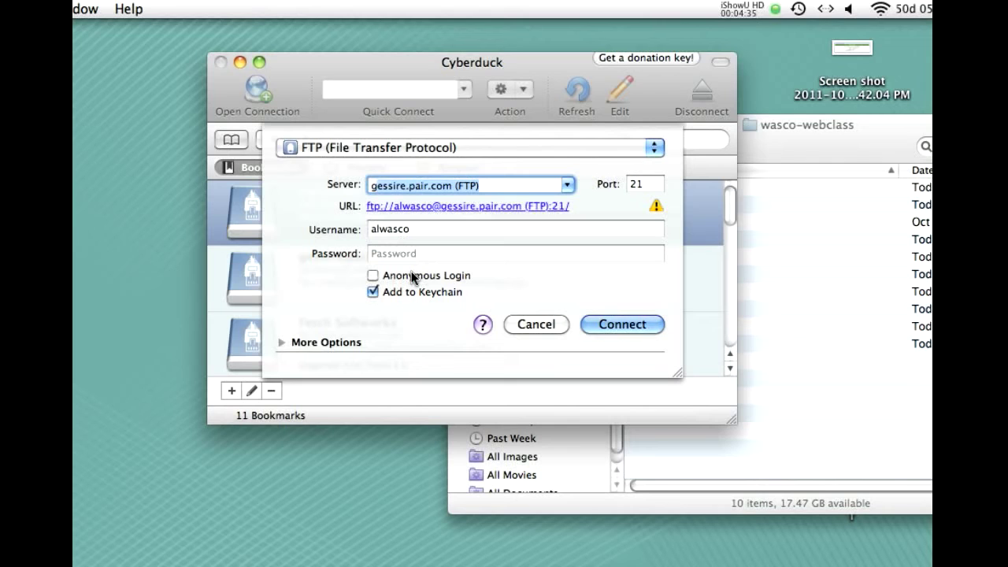
key("shift+Right")
key("shift+Right")
key("shift+Right")
key("shift+Right")
key("shift+Right")
key("shift+Right")
key("shift+Right")
key("shift+Right")
key("shift+Right")
key("shift+Right")
key("shift+Right")
key("shift+Right")
key("shift+Right")
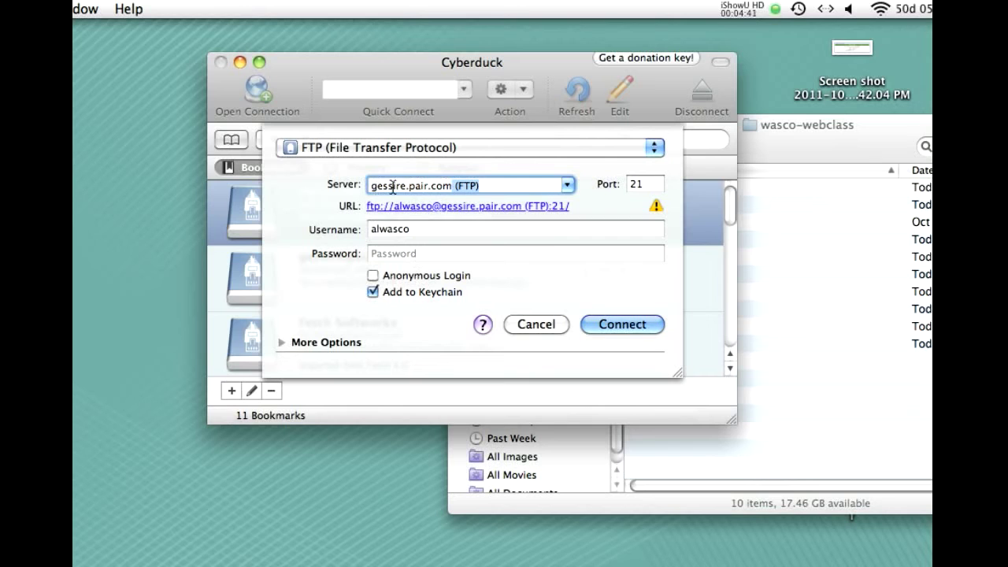
left_click(452, 189)
key("Delete")
key("Delete")
key("Delete")
key("Delete")
key("Delete")
key("Delete")
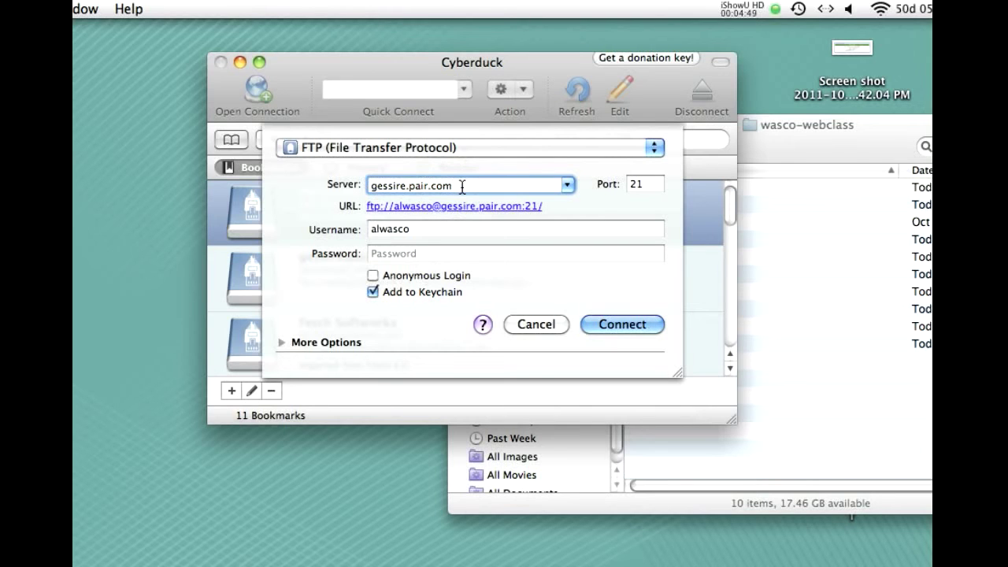
Enter the class account username with its tth section suffix and type the password
double_click(402, 230)
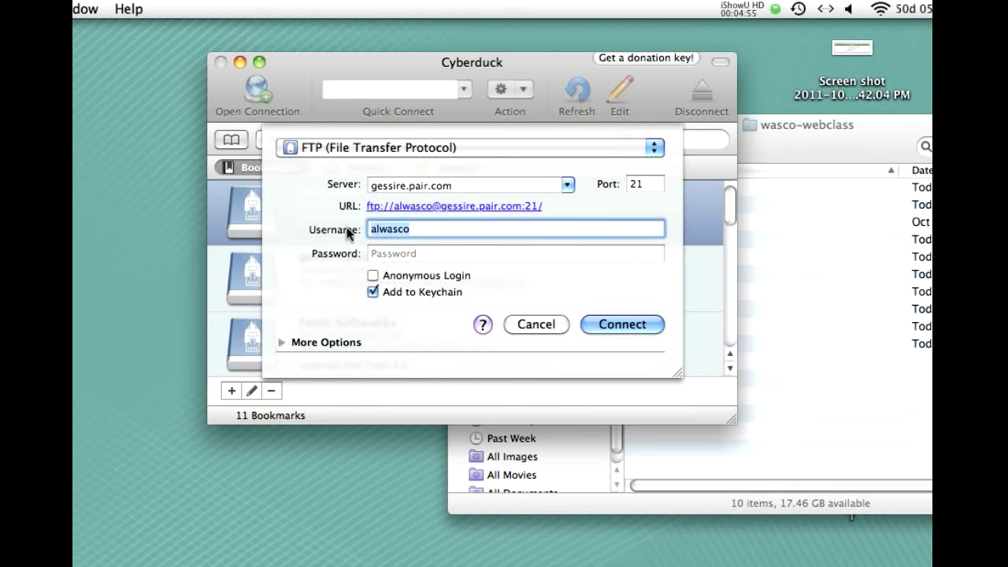
type("aw")
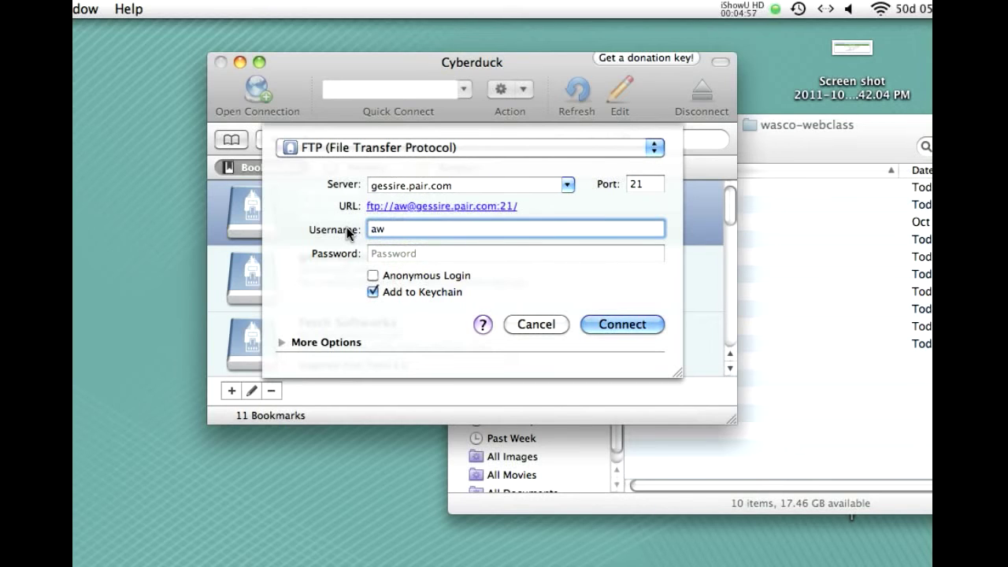
type("dsgn")
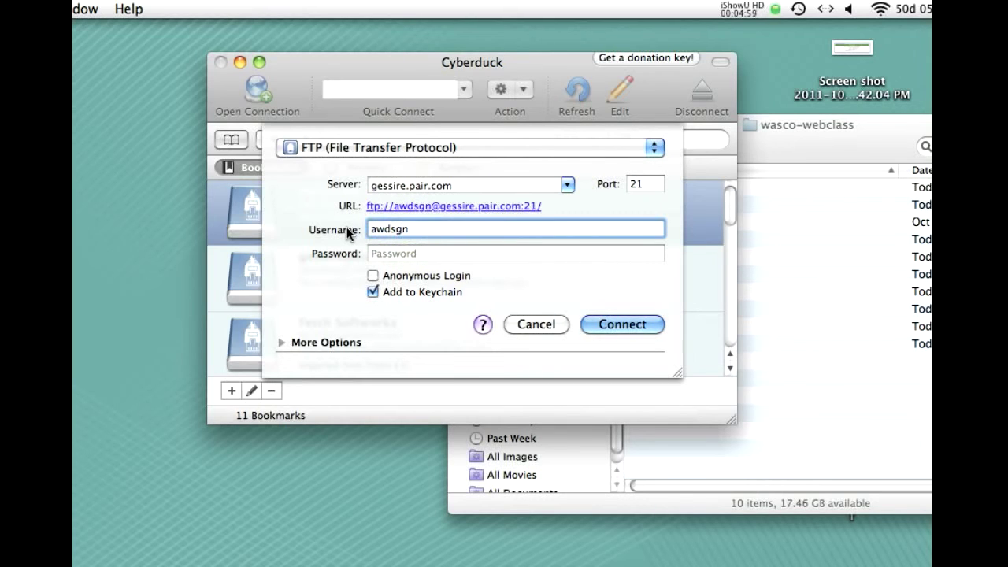
type("_fall")
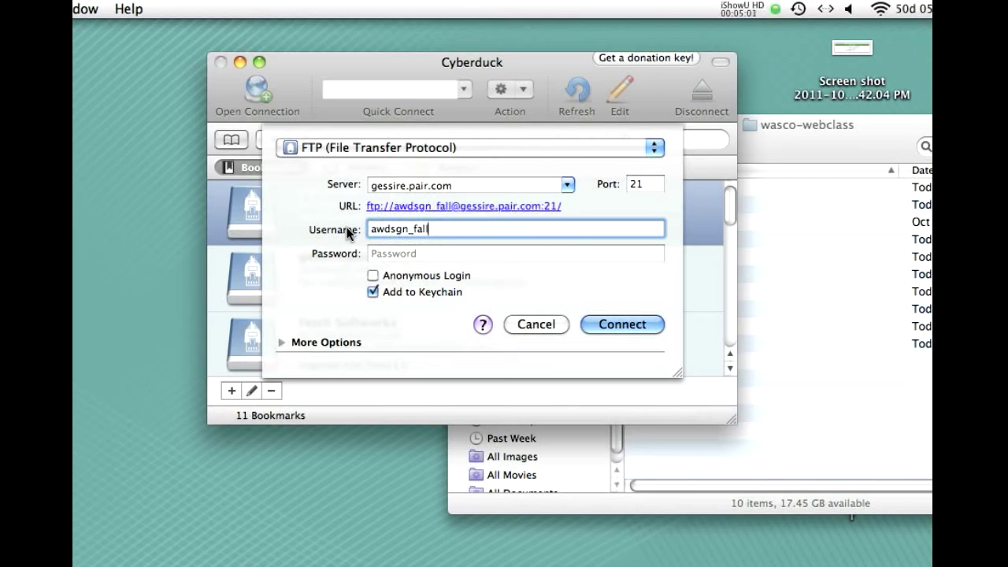
type("11")
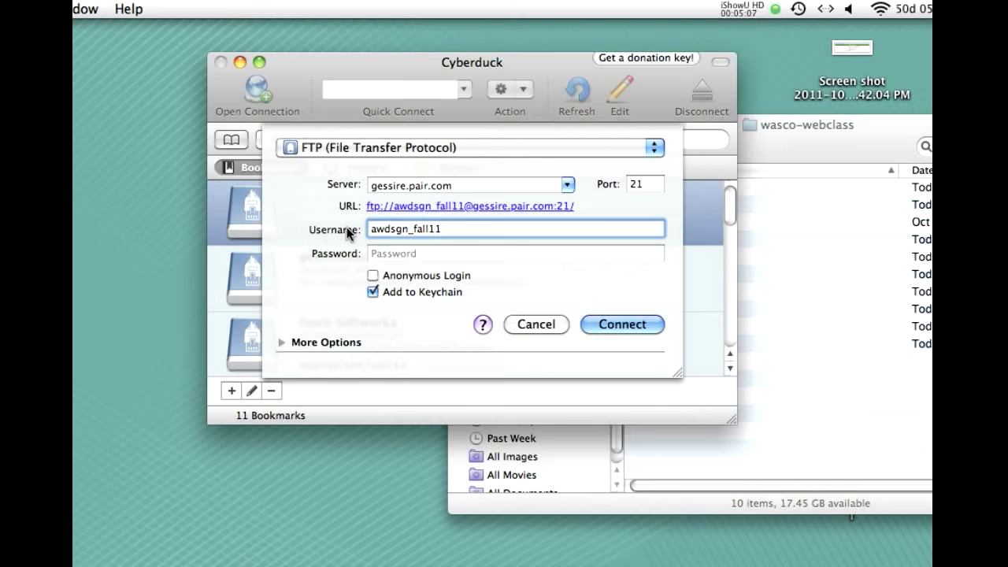
type("-")
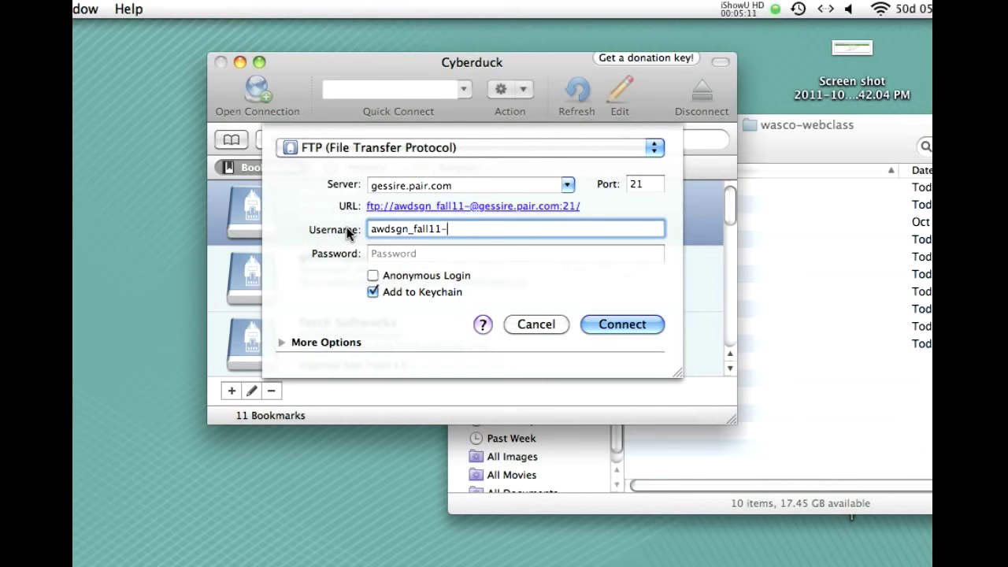
type("tth")
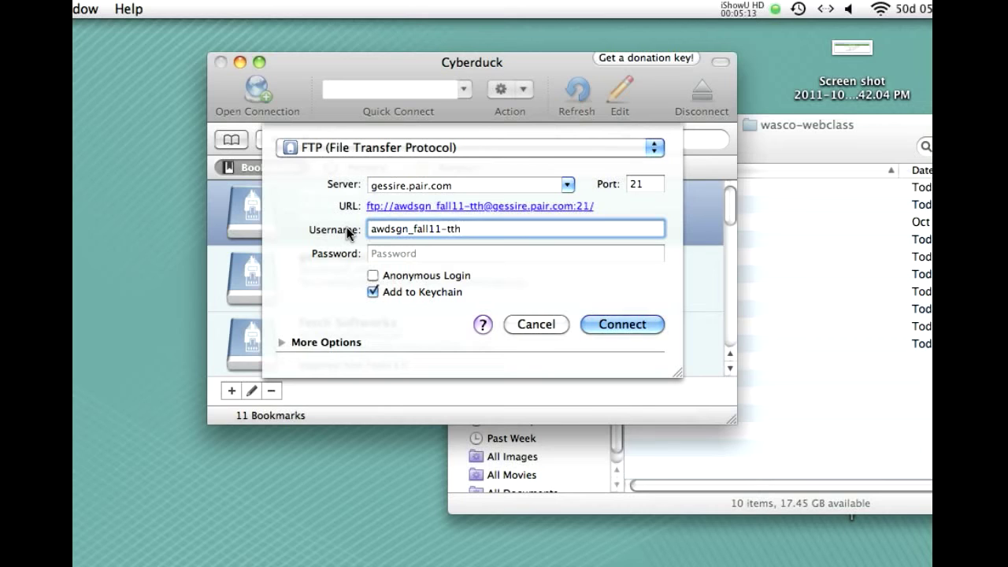
key("BackSpace")
key("BackSpace")
key("BackSpace")
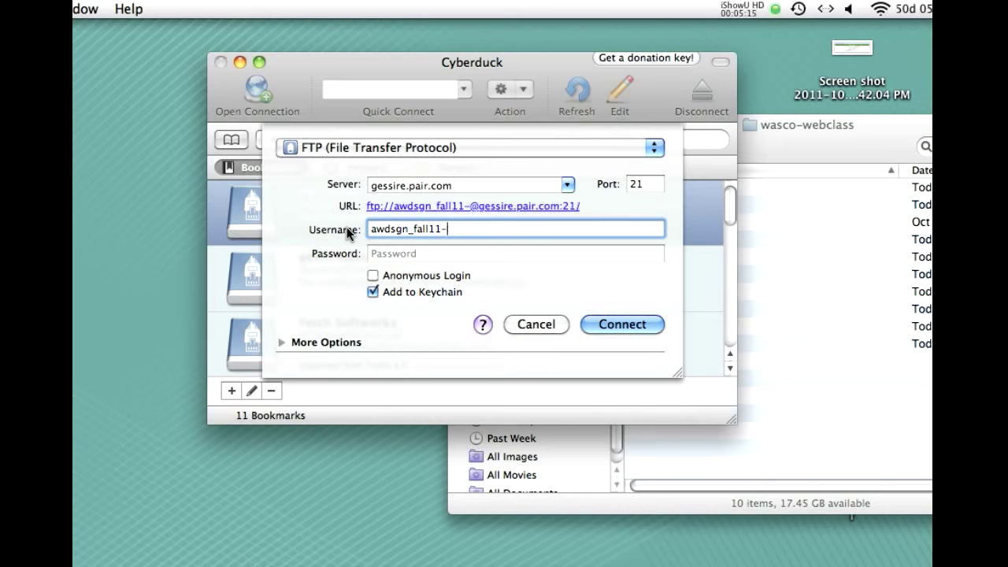
type("wed")
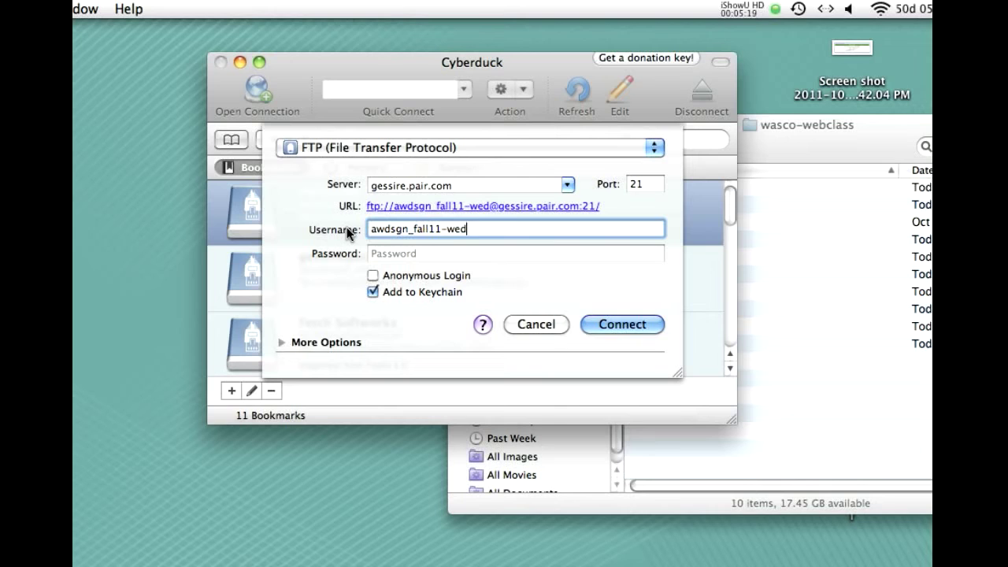
key("BackSpace")
key("BackSpace")
key("BackSpace")
type("tth")
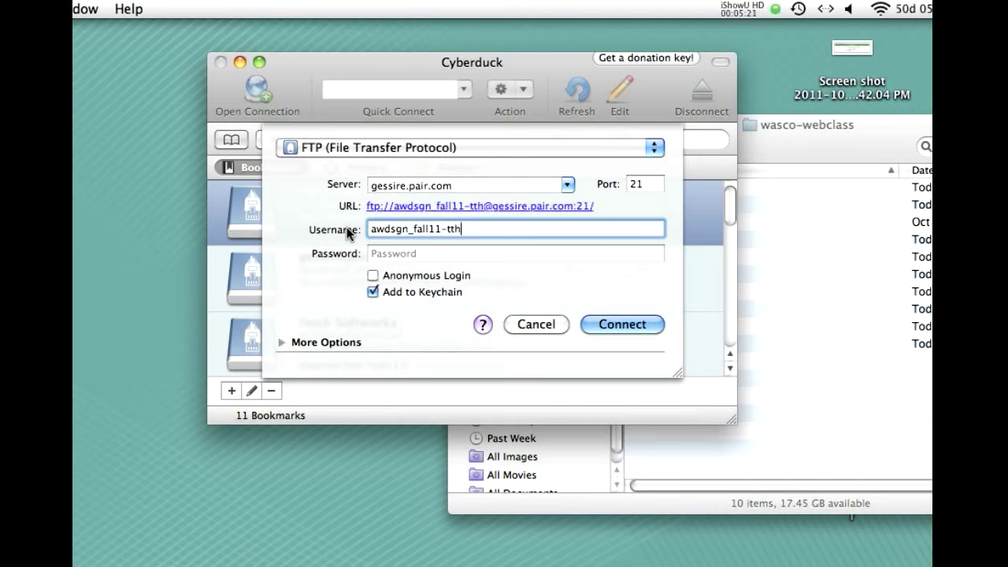
key("Tab")
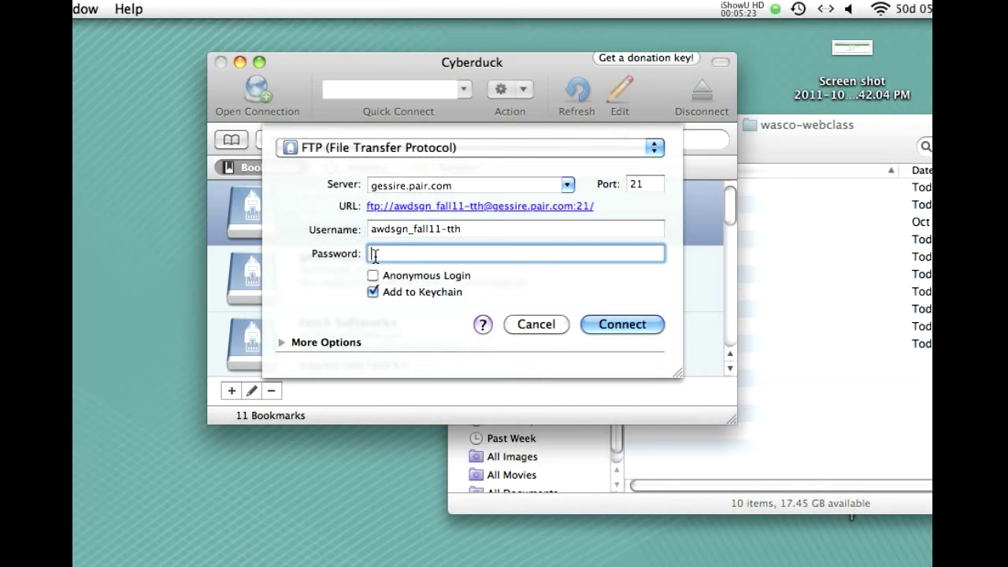
type("aaaaaaaaaaaaa")
Connect, re-enter the password, drop the hyphen from the username, and retry until connected
left_click(600, 325)
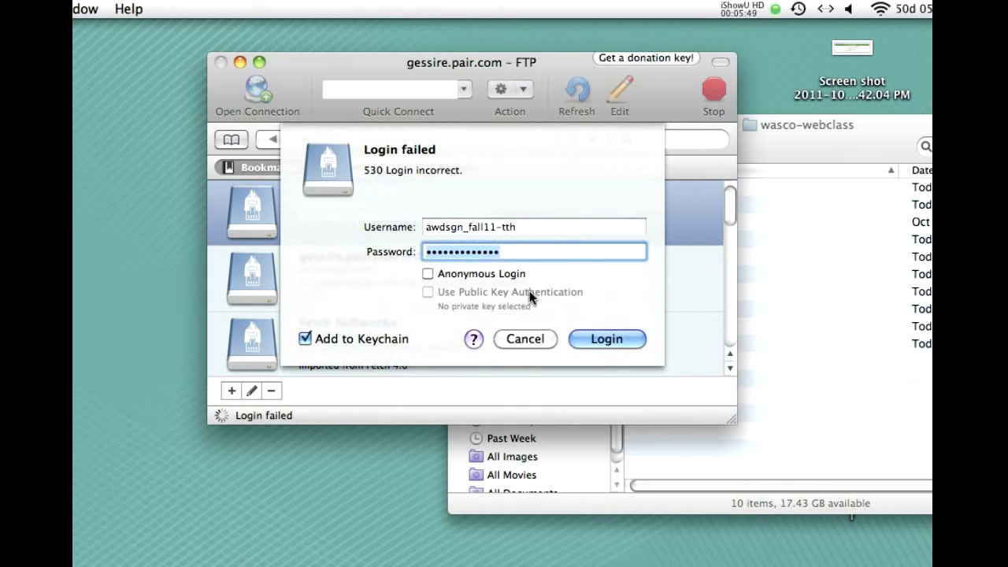
type("••")
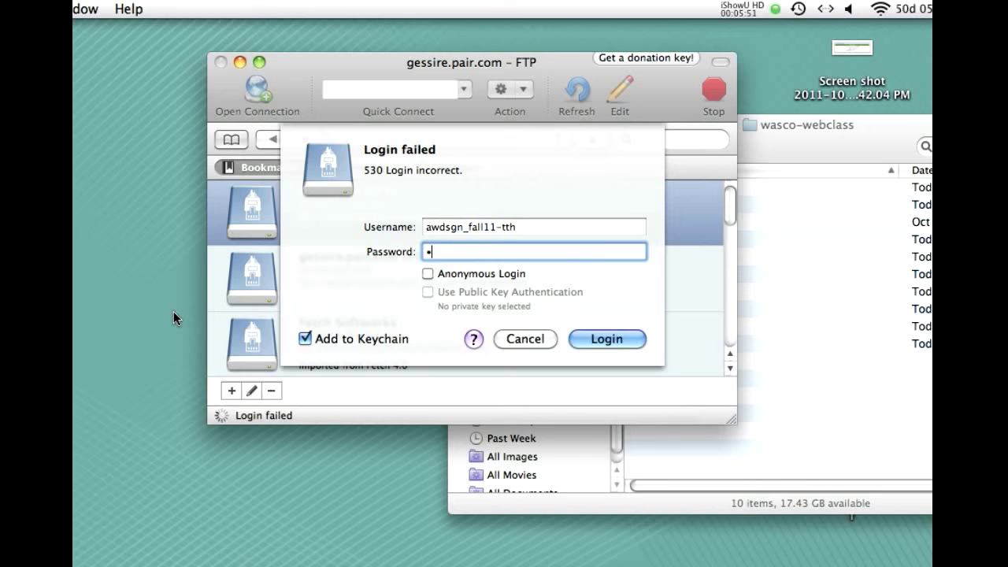
type("•••••••••••")
left_click(602, 339)
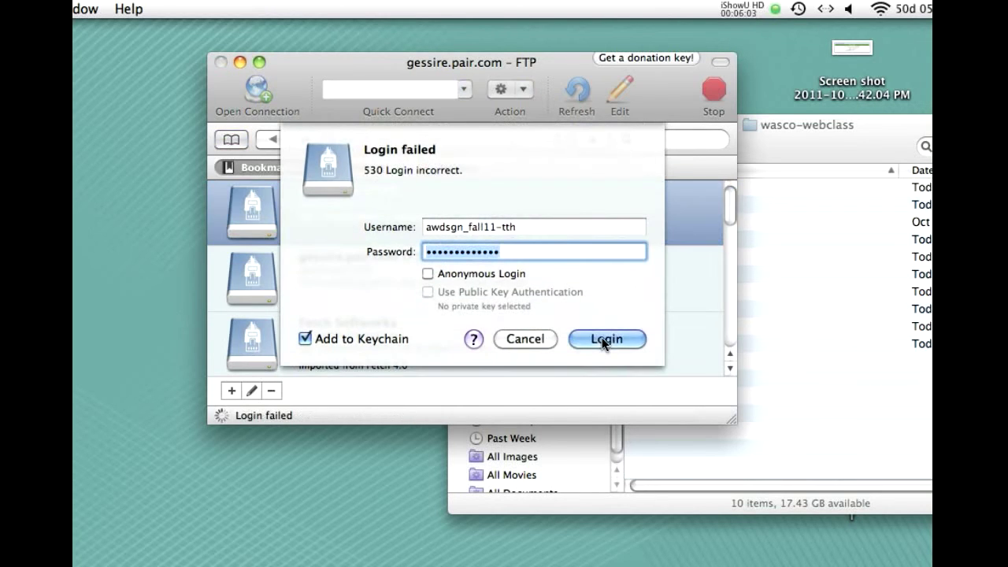
left_click(495, 234)
key("BackSpace")
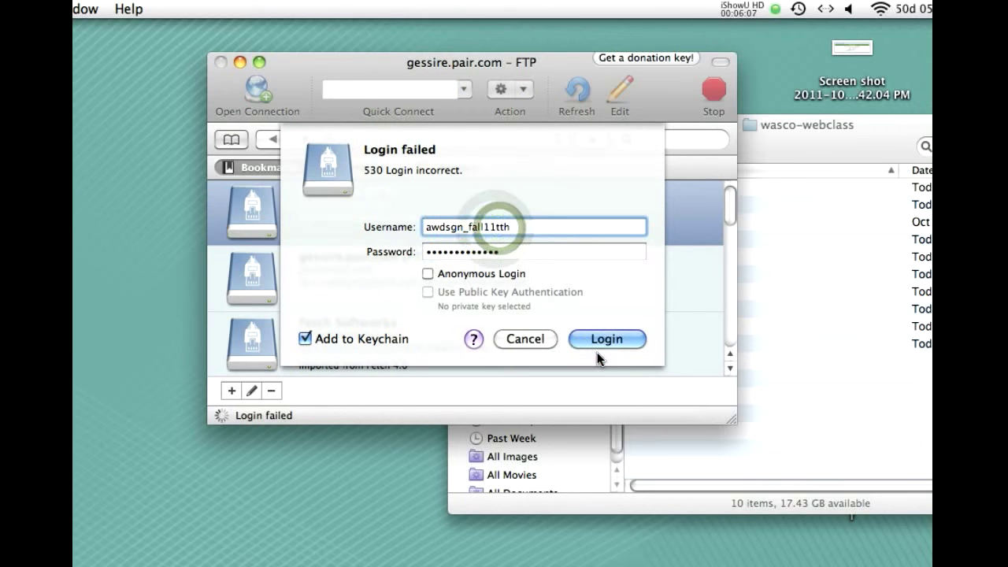
left_click(596, 339)
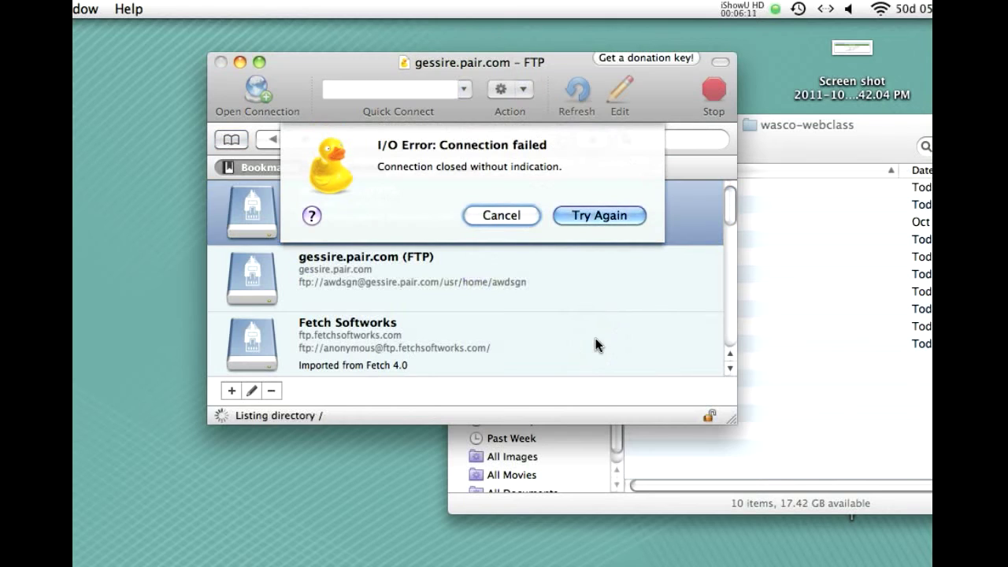
left_click(567, 217)
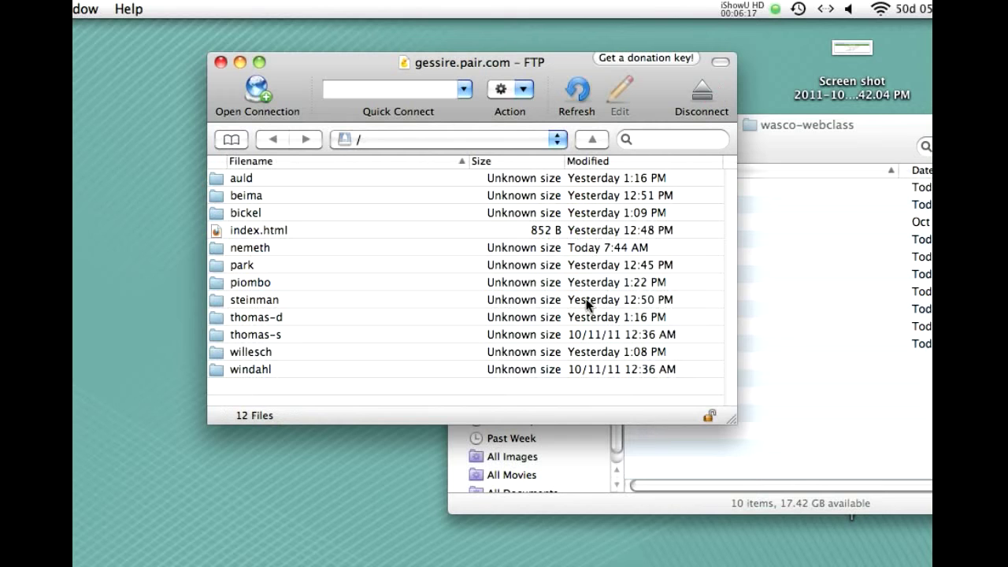
Nudge the FTP window while the root listing with index.html and eleven folders loads
left_click_drag(379, 68, 397, 73)
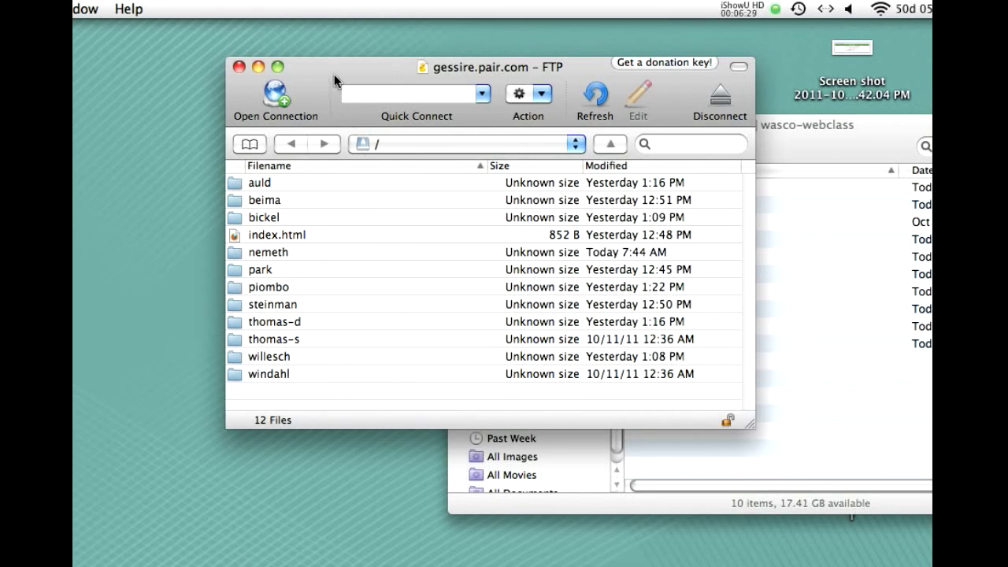
left_click_drag(331, 70, 336, 74)
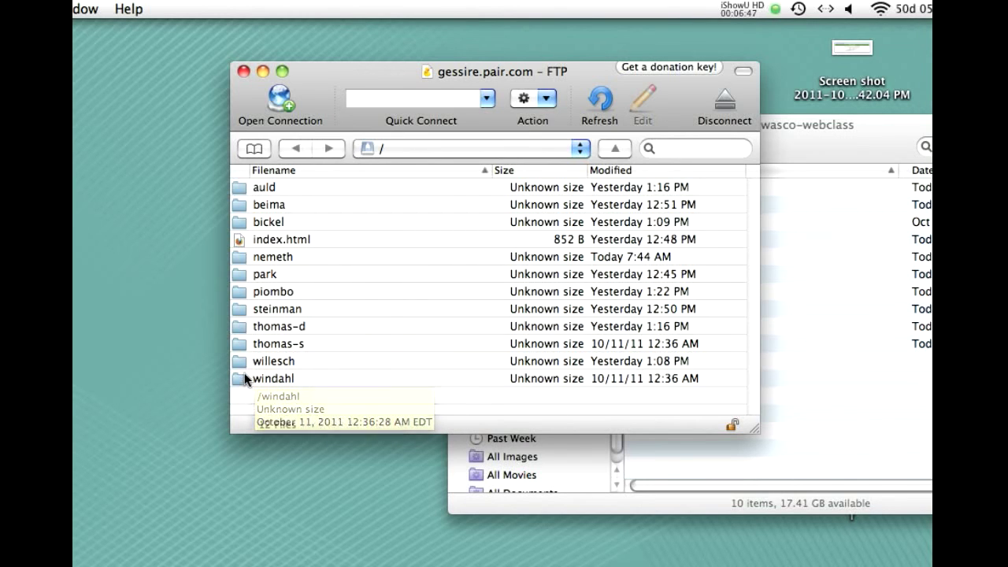
Peek into the auld folder, go back, and open the empty thomas-s folder
left_click(236, 191)
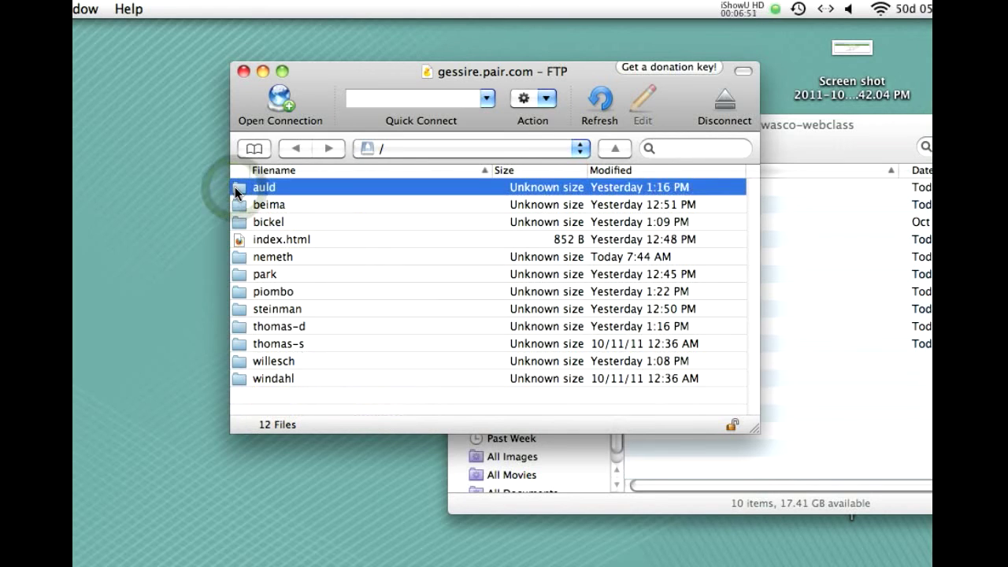
double_click(237, 191)
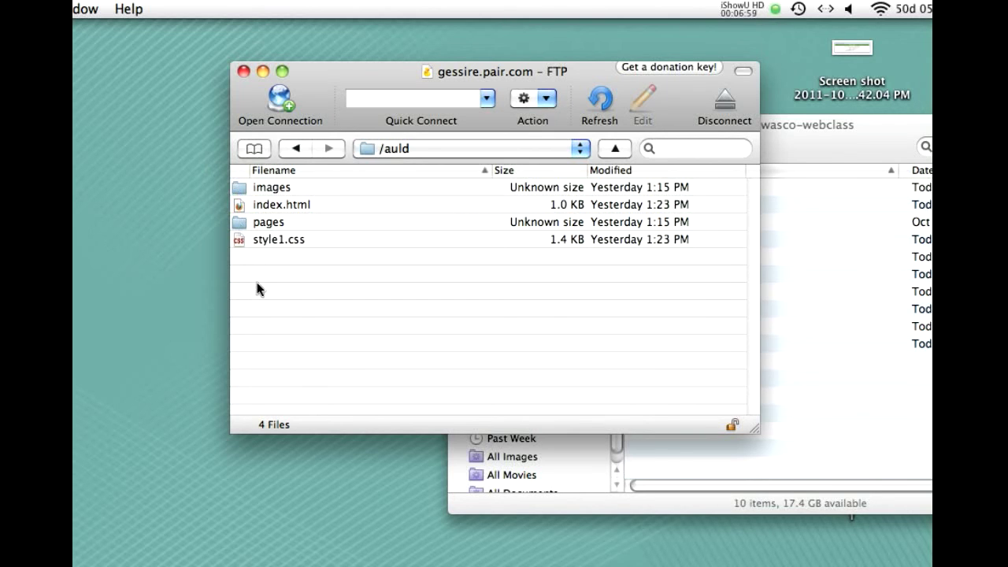
left_click(291, 150)
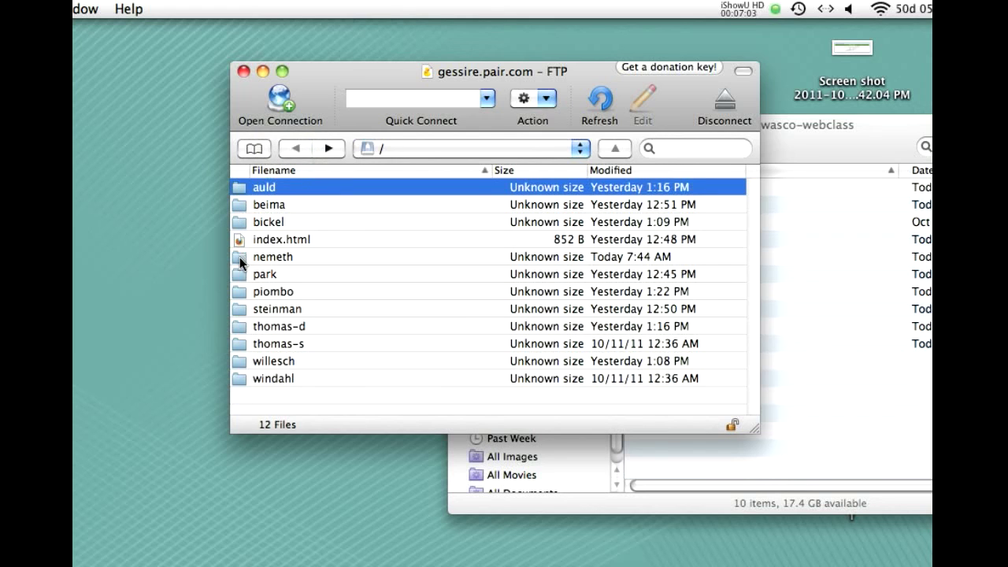
double_click(240, 347)
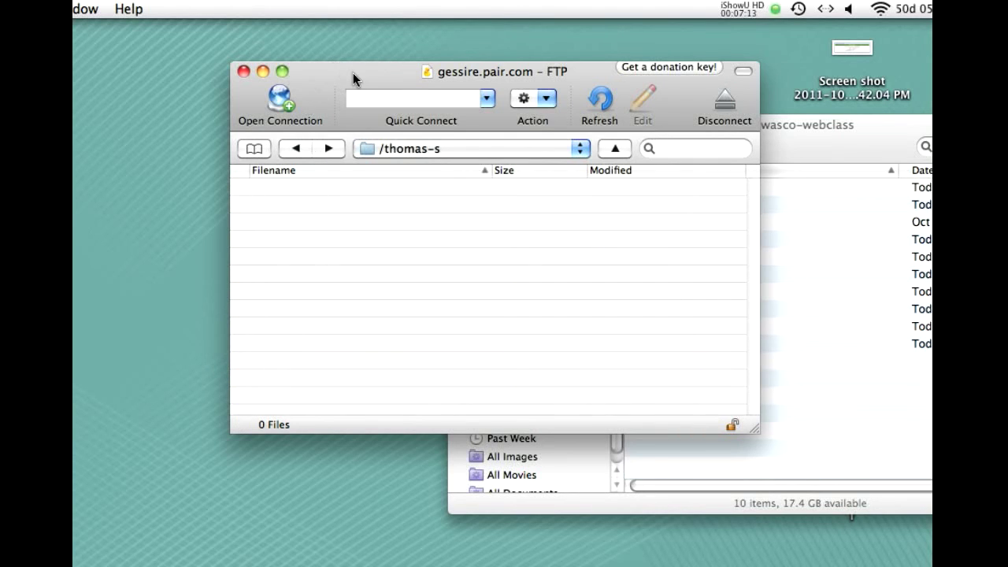
left_click_drag(353, 75, 208, 48)
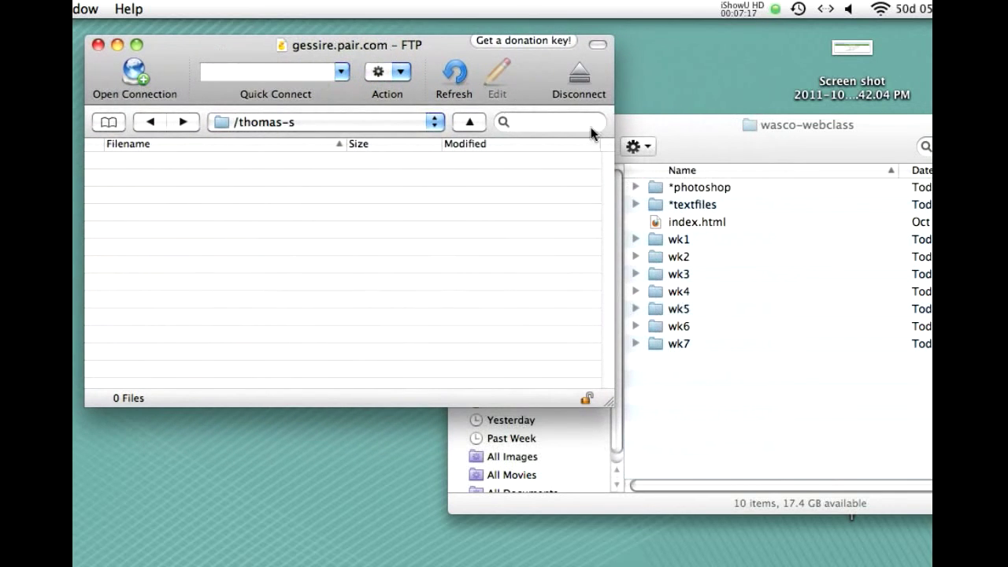
Drag index.html and wk1–wk7 into /thomas-s and refresh to confirm all 8 items
left_click_drag(211, 53, 207, 46)
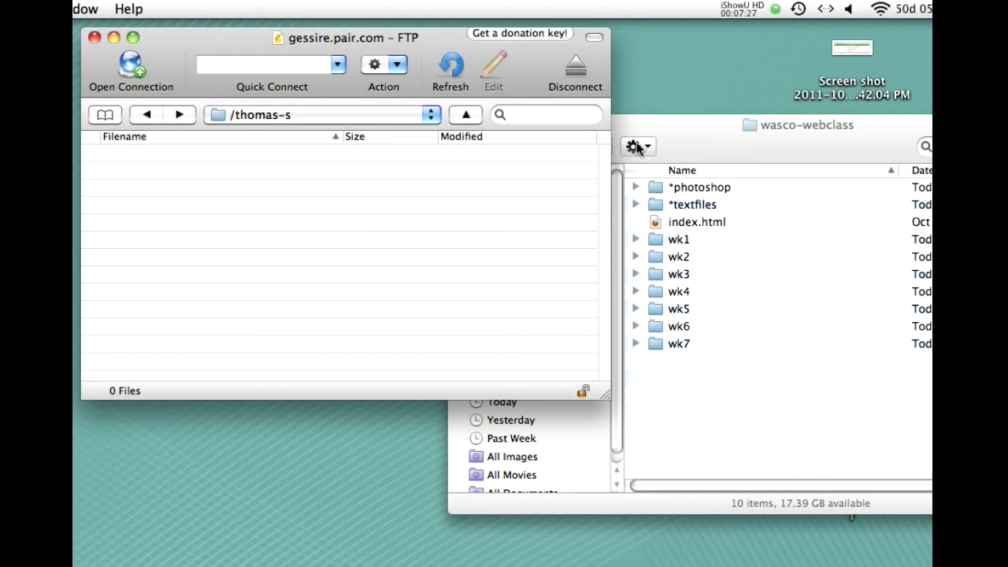
left_click_drag(691, 135, 691, 176)
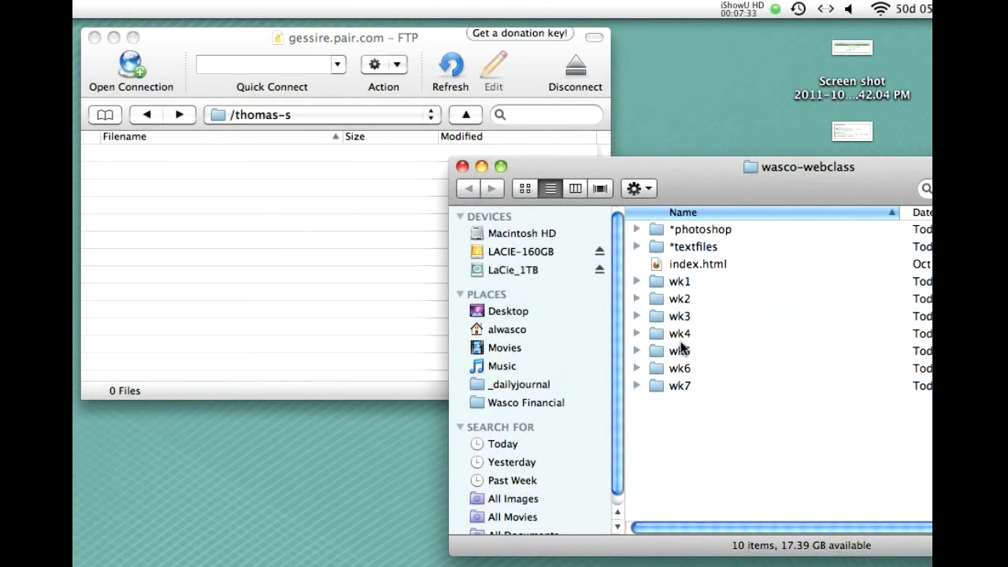
left_click(657, 270)
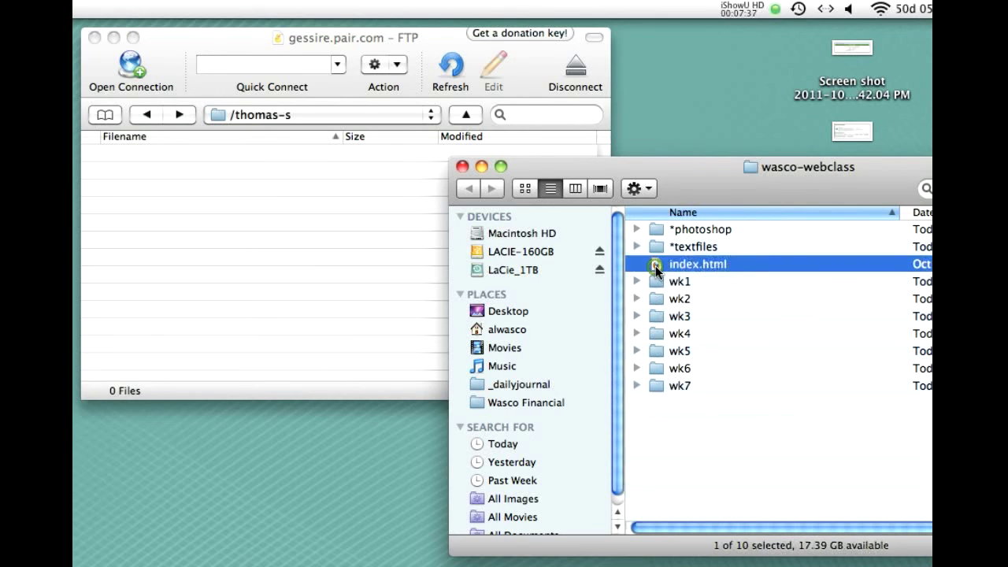
left_click(653, 385, "shift")
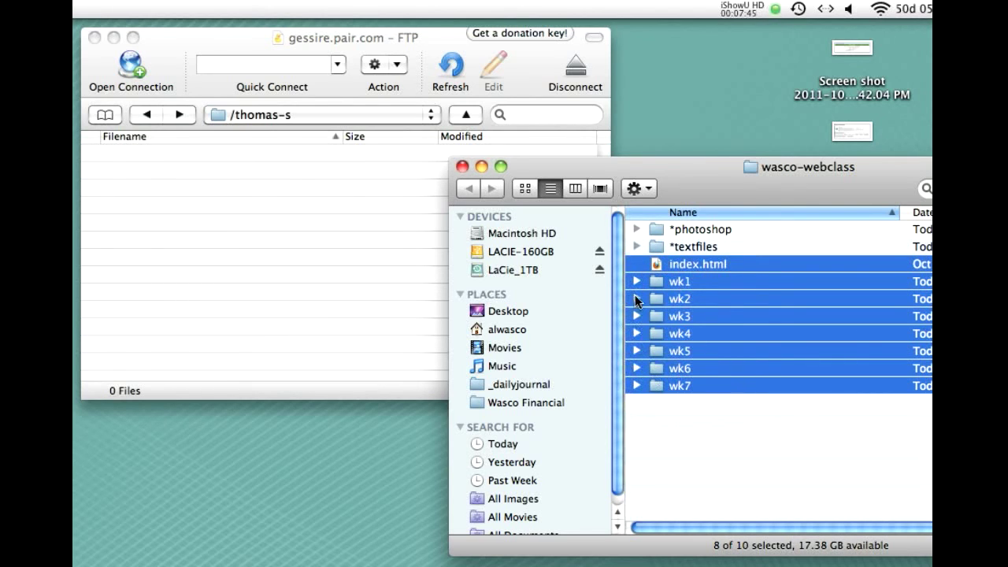
left_click_drag(654, 268, 420, 275)
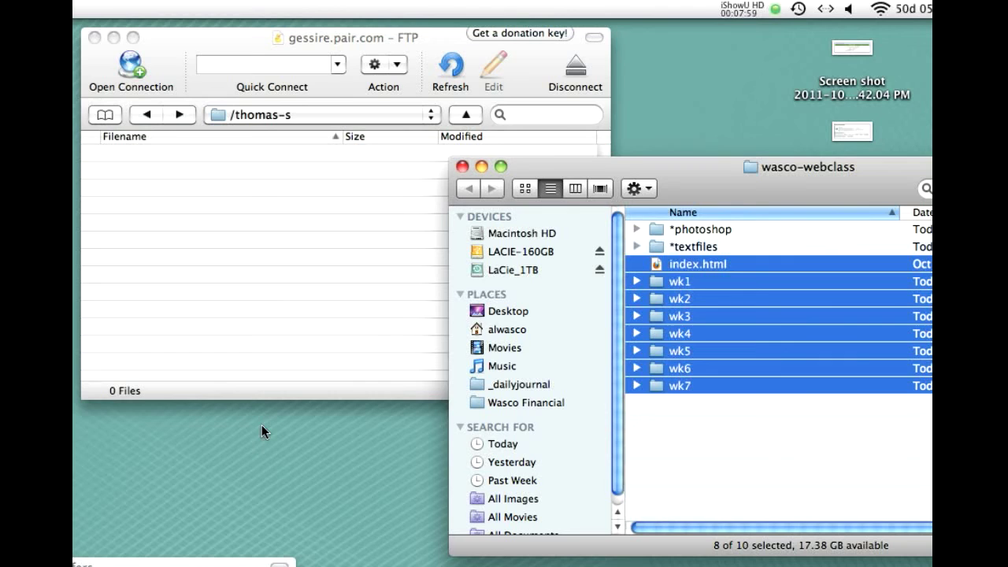
key("super+Tab")
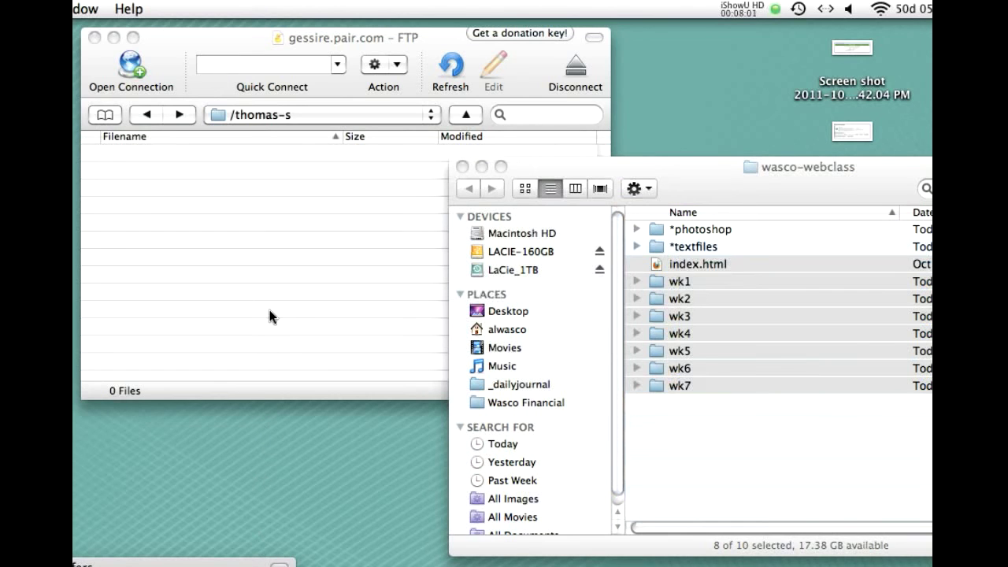
key("super+r")
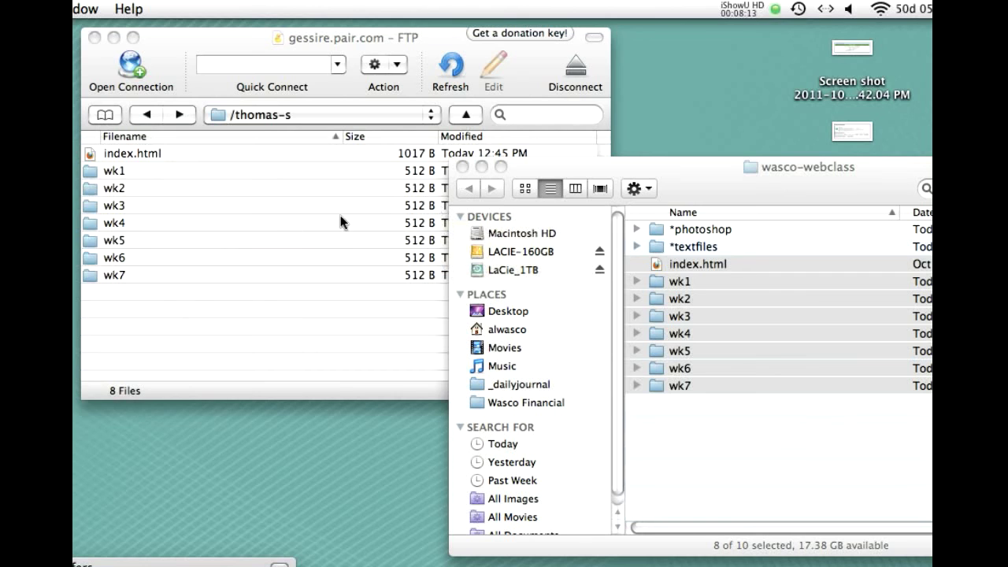
In the local class folder window, select every item with Cmd-A, then clear the selection
left_click(520, 170)
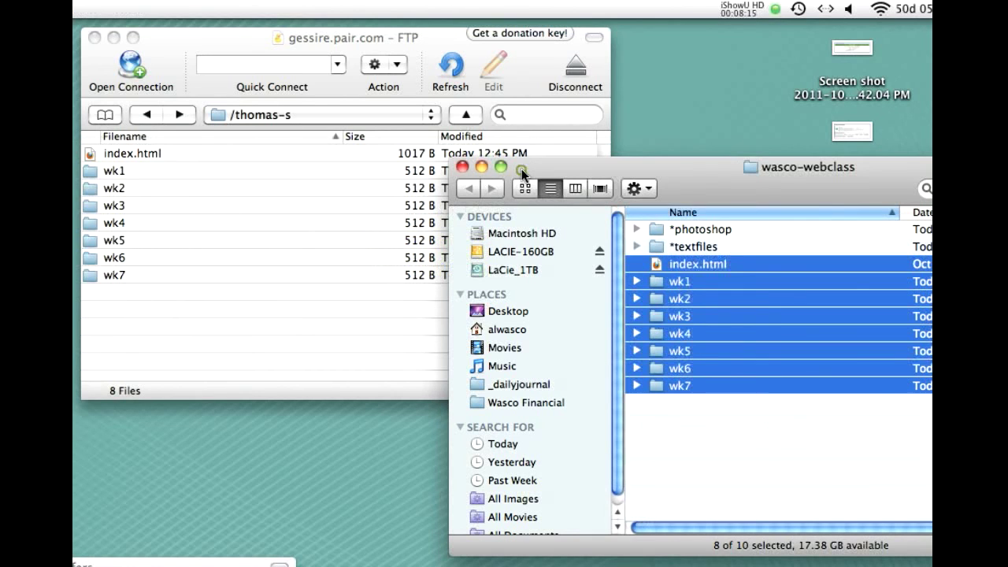
left_click(641, 409)
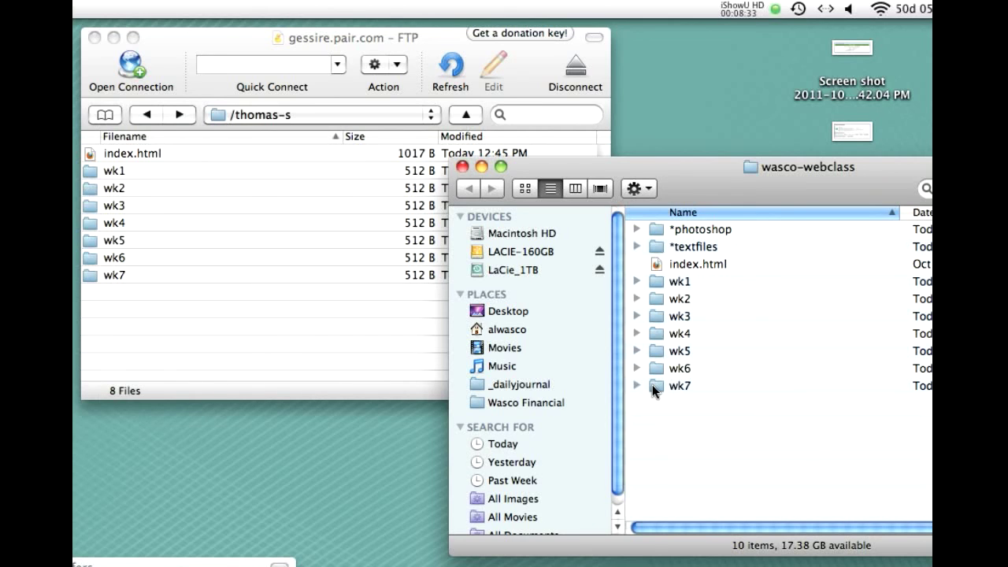
key("cmd+a")
left_click(652, 384)
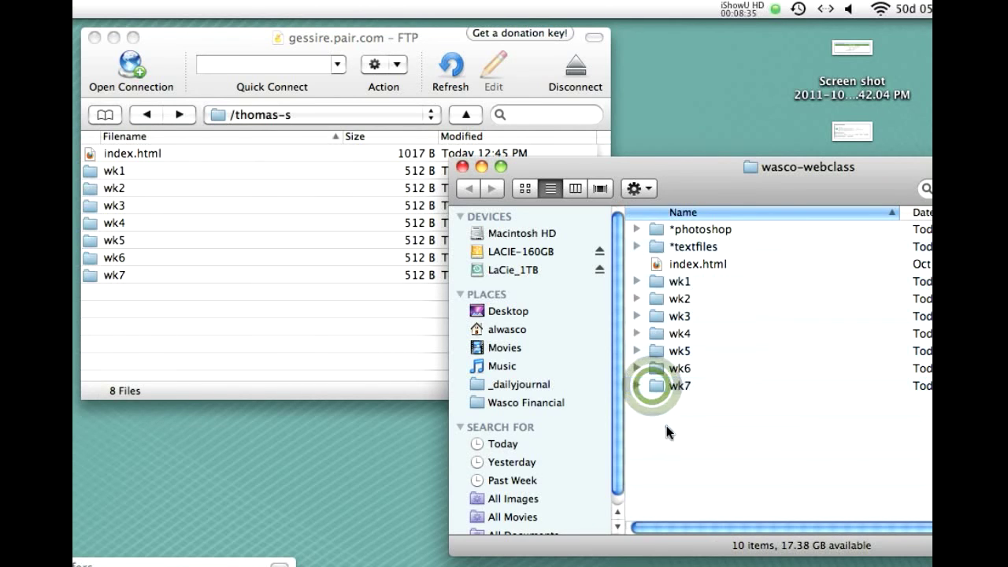
Select index.html through wk7 as a group, then copy only wk7 into the server's student folder
left_click(654, 263)
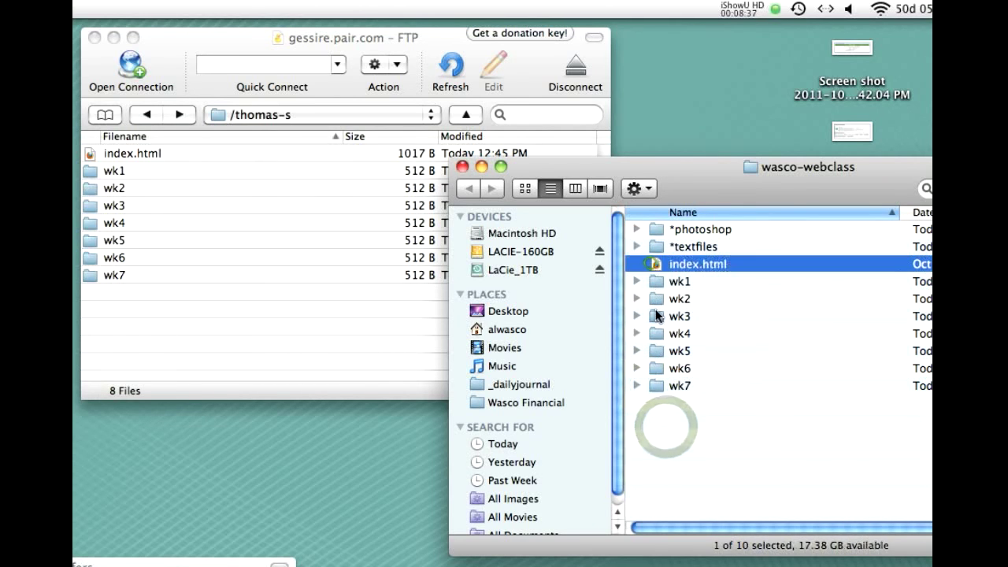
left_click(650, 384, "shift")
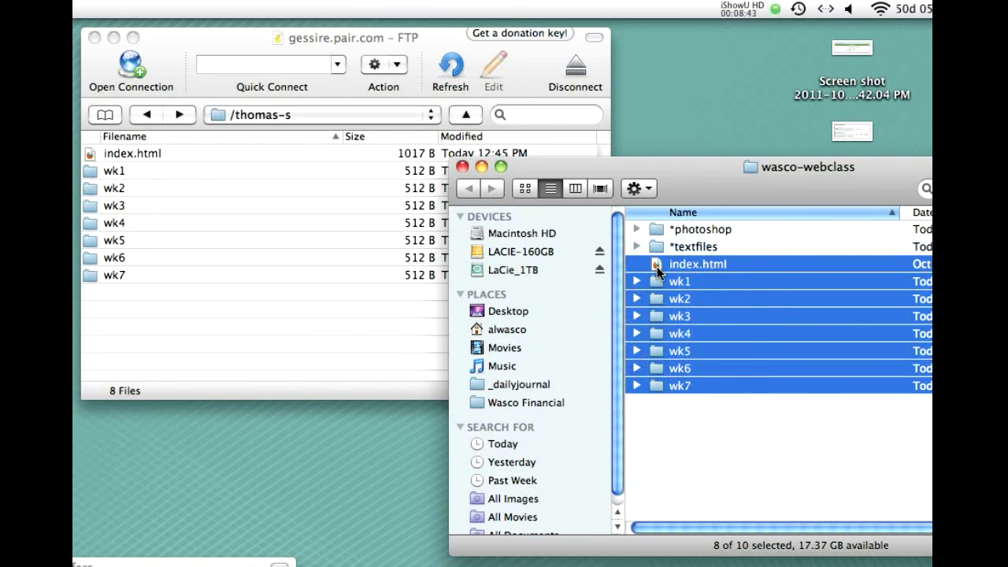
left_click(655, 385)
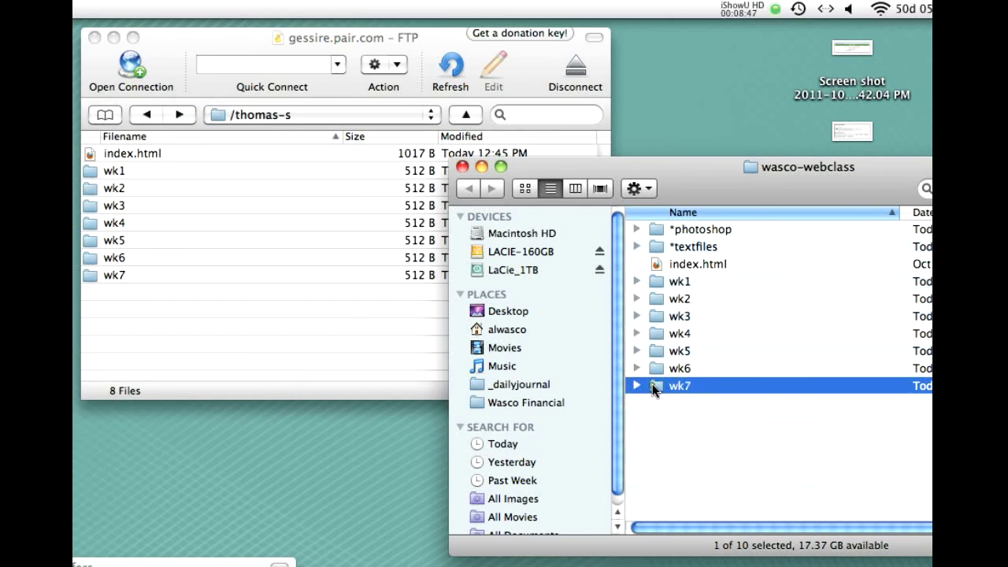
left_click_drag(652, 385, 275, 300)
Load awdsgn.com/classes/fall11/tth/ in Firefox to show the Web Publishing I, Fall 2011 student list
key("super+Tab")
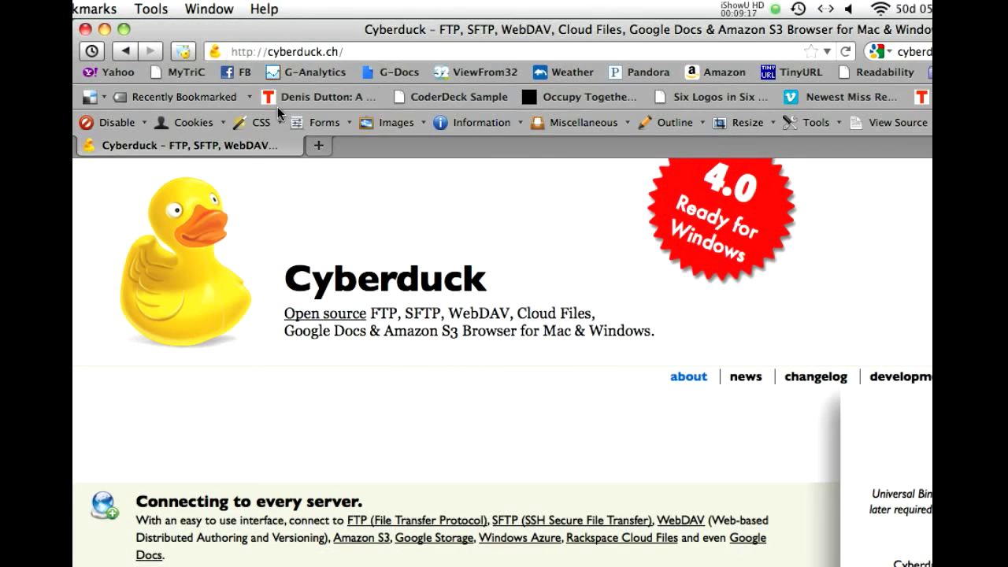
left_click(257, 52)
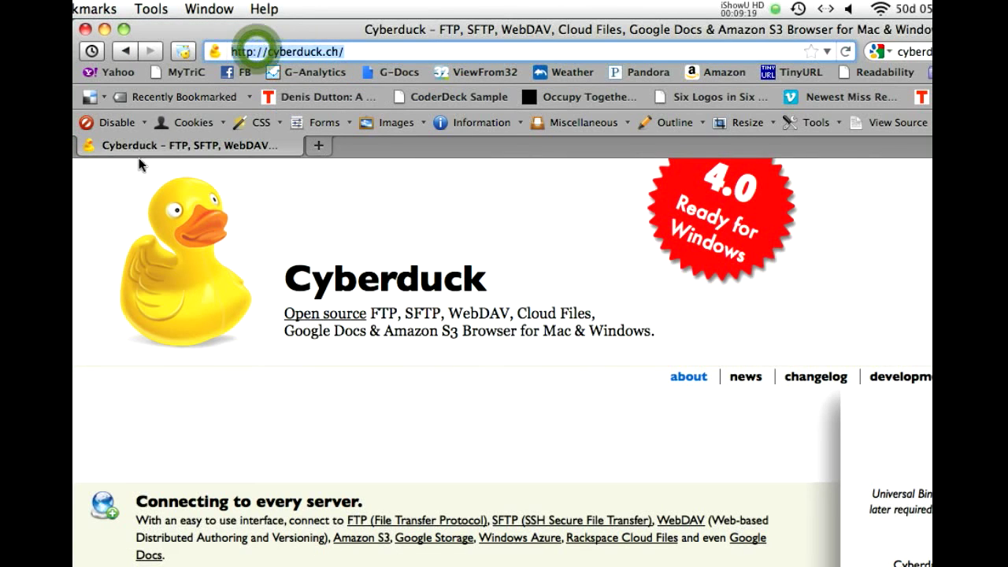
type("aw")
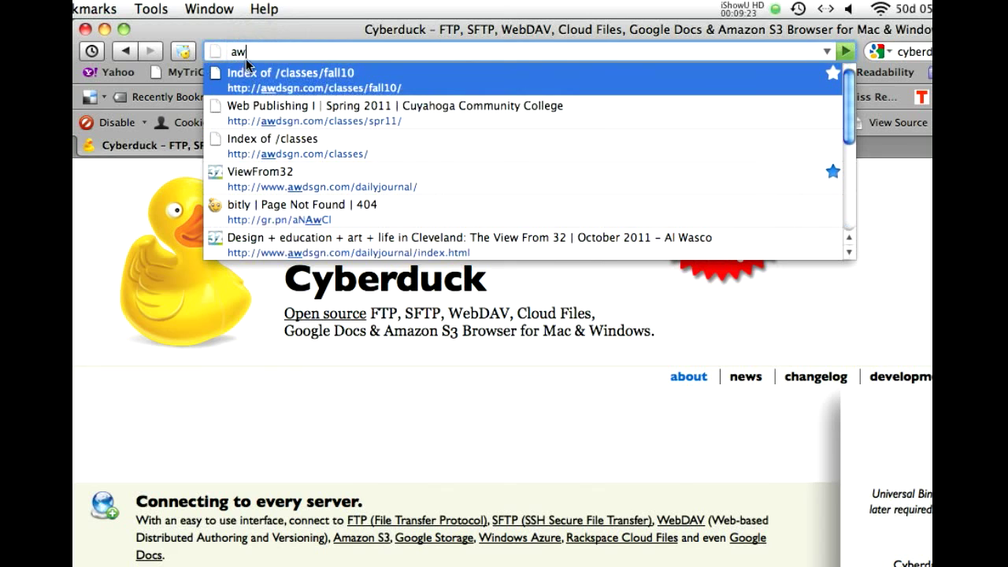
type("dsgn")
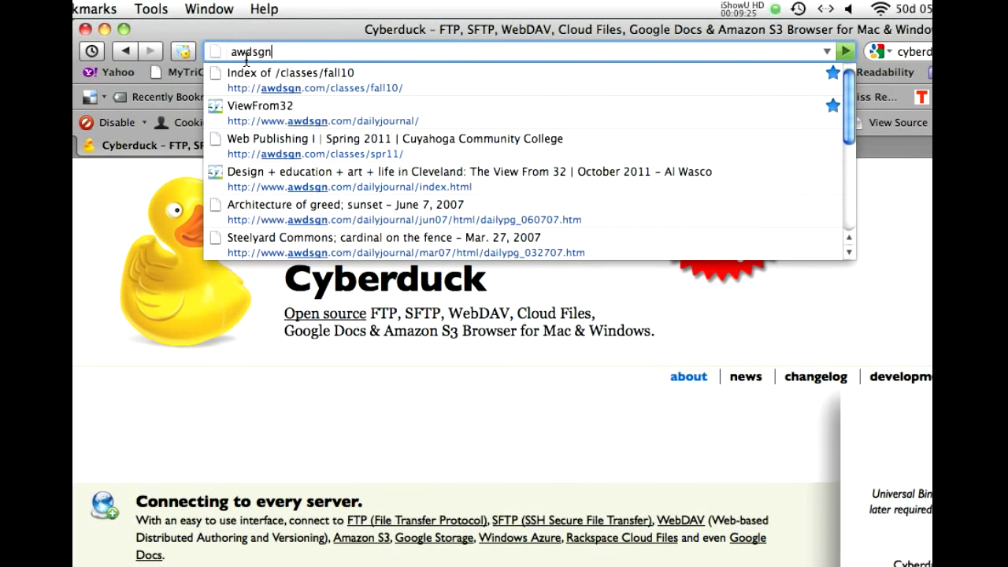
type(".com/")
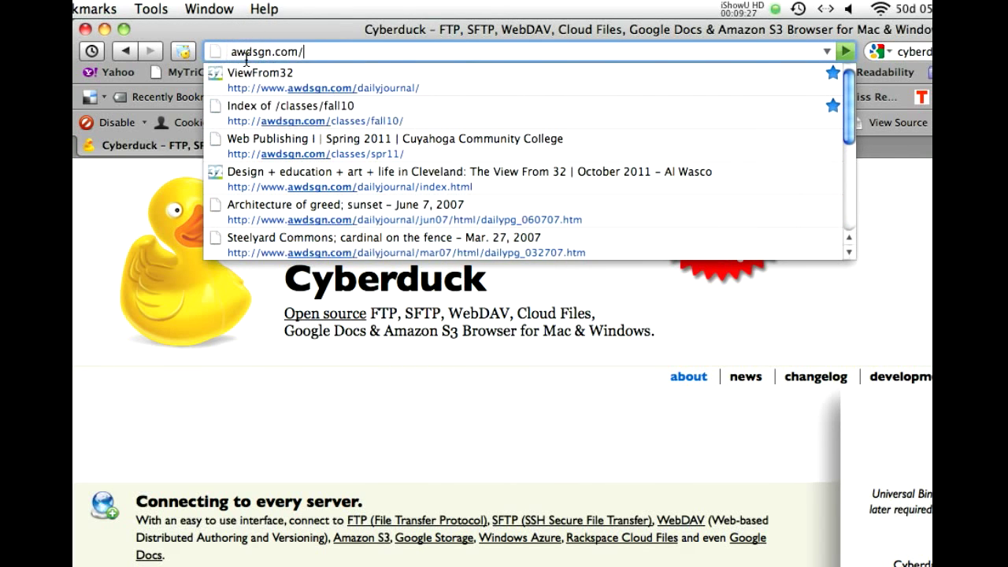
type("classes/")
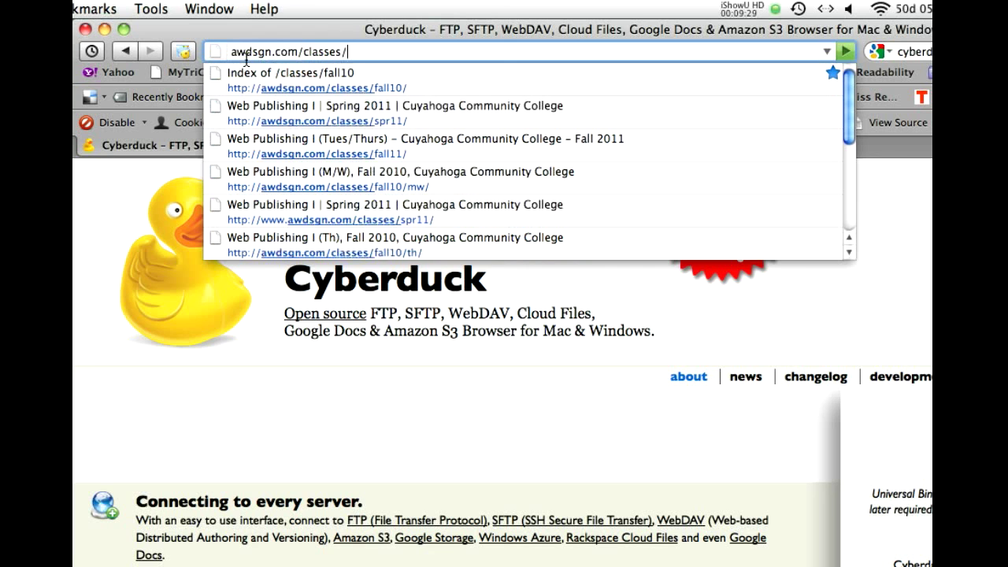
type("fall")
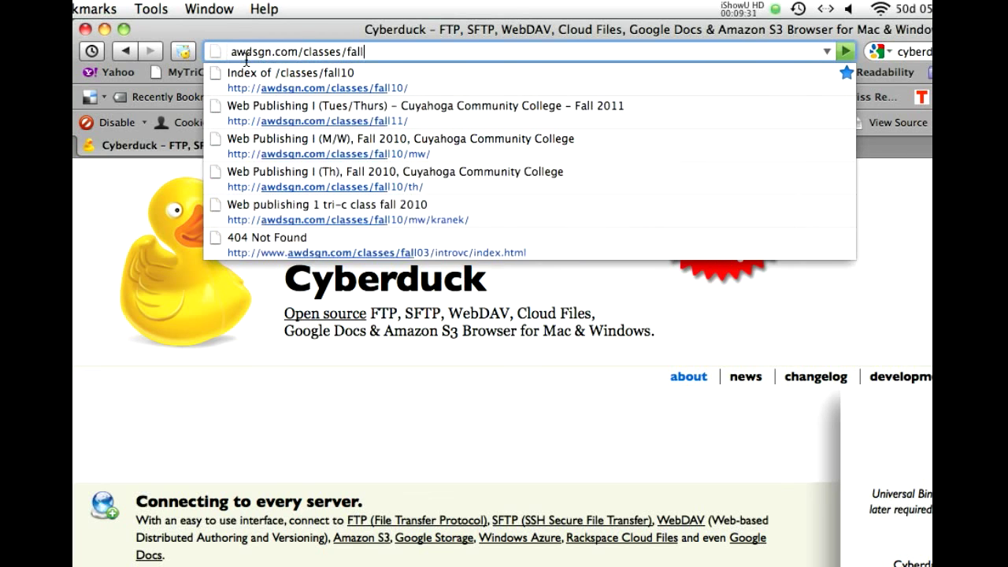
type("11/")
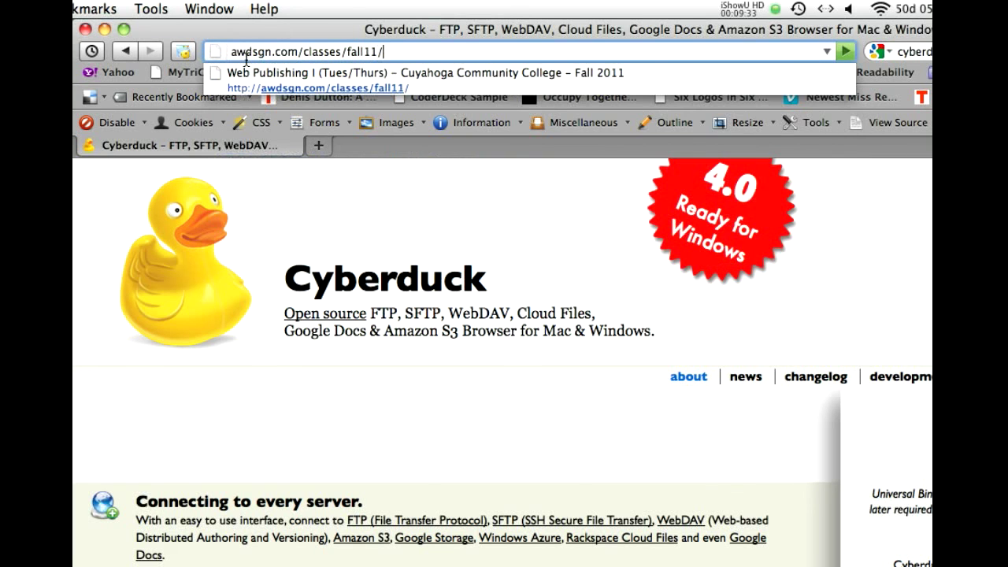
type("th")
key("Return")
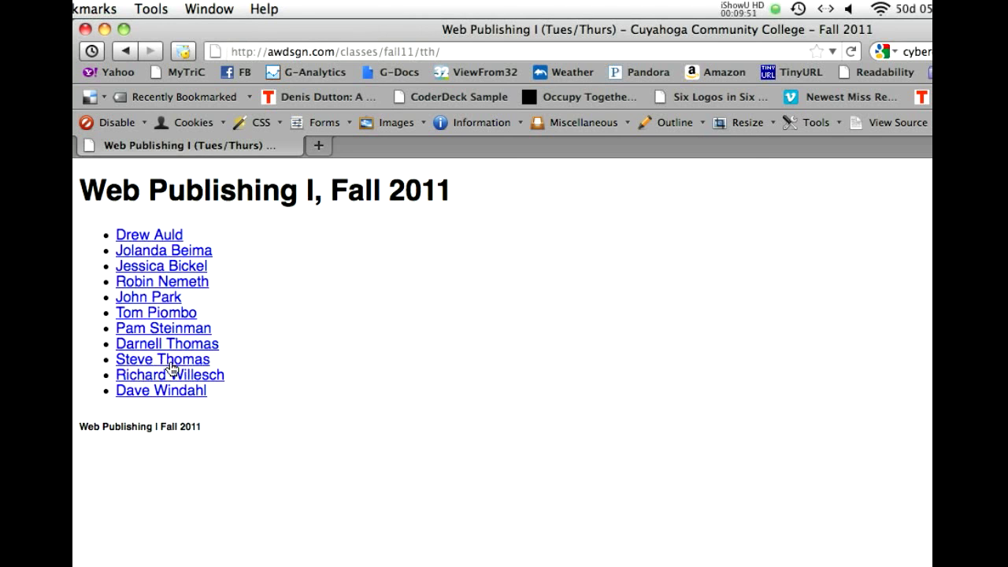
Open the student's uploaded page from the class list twice, returning each time, then close Firefox
left_click(172, 367)
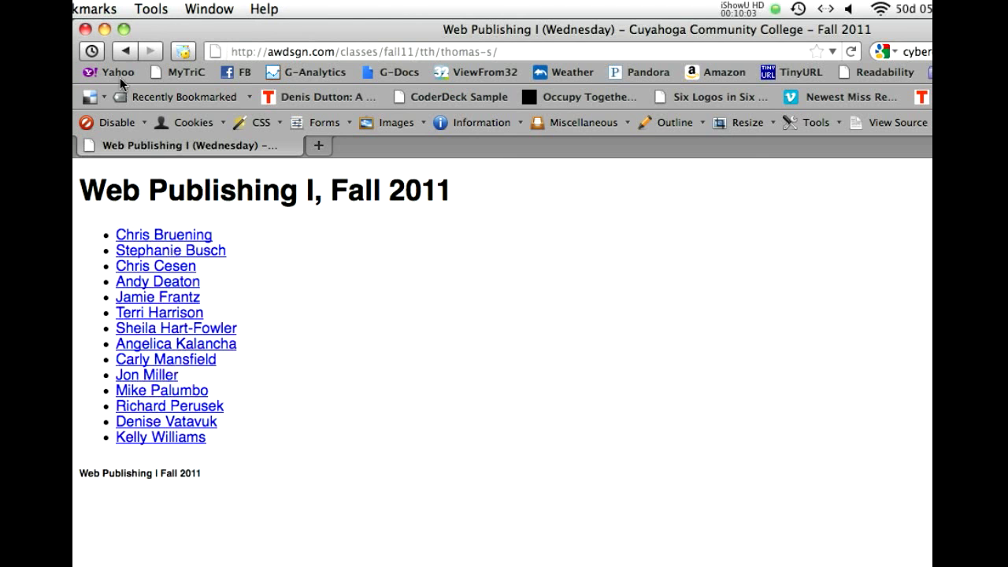
left_click(126, 50)
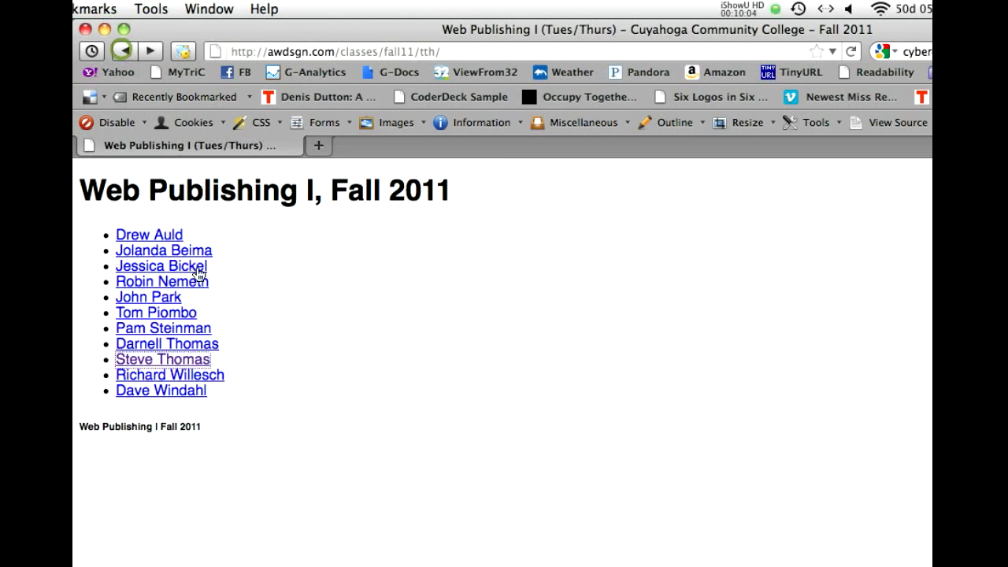
left_click(176, 361)
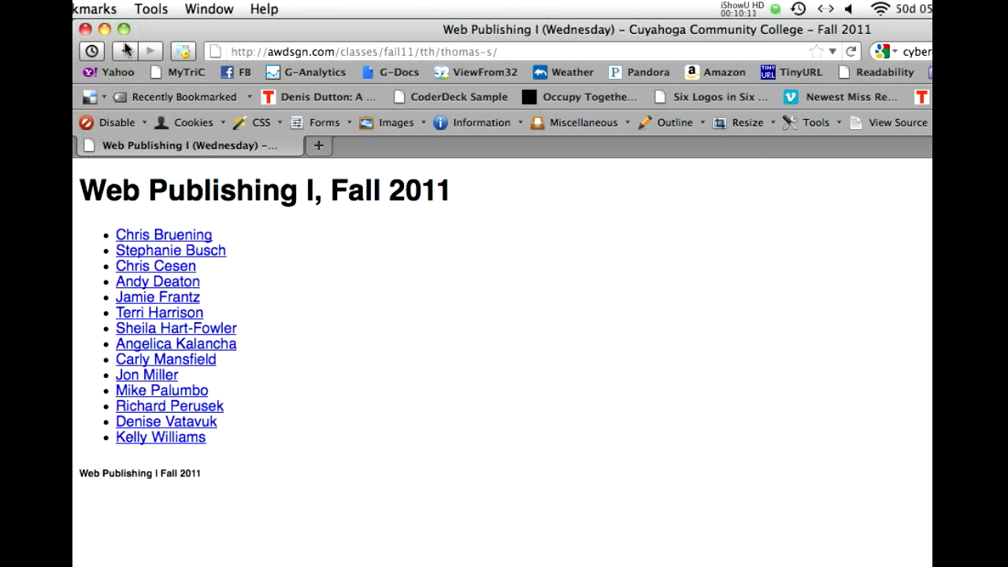
left_click(125, 52)
left_click(85, 30)
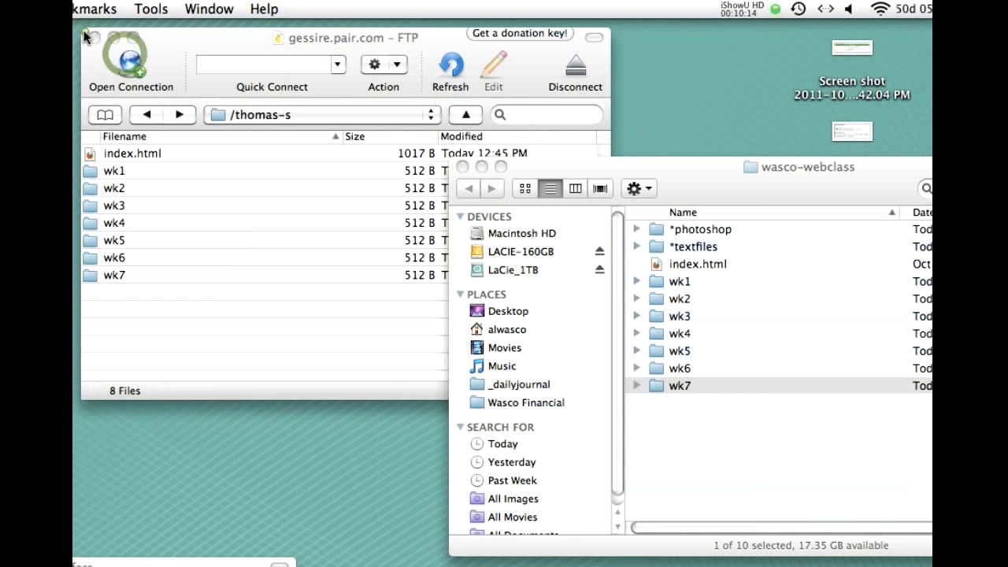
Close the wasco-webclass Finder window and move the Cyberduck /thomas-s window toward the screen centre
left_click(300, 244)
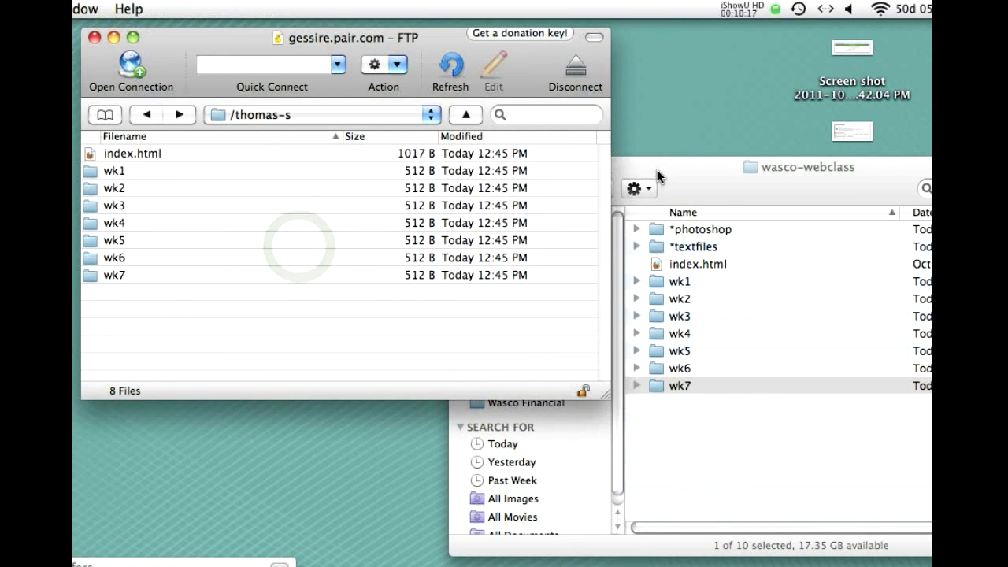
left_click_drag(657, 169, 454, 171)
left_click(258, 170)
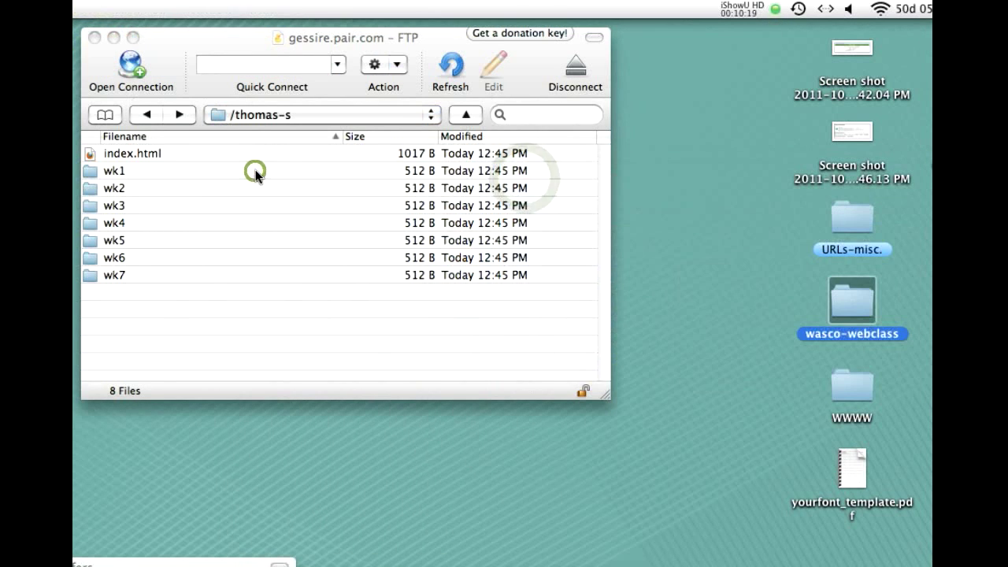
left_click_drag(228, 53, 306, 57)
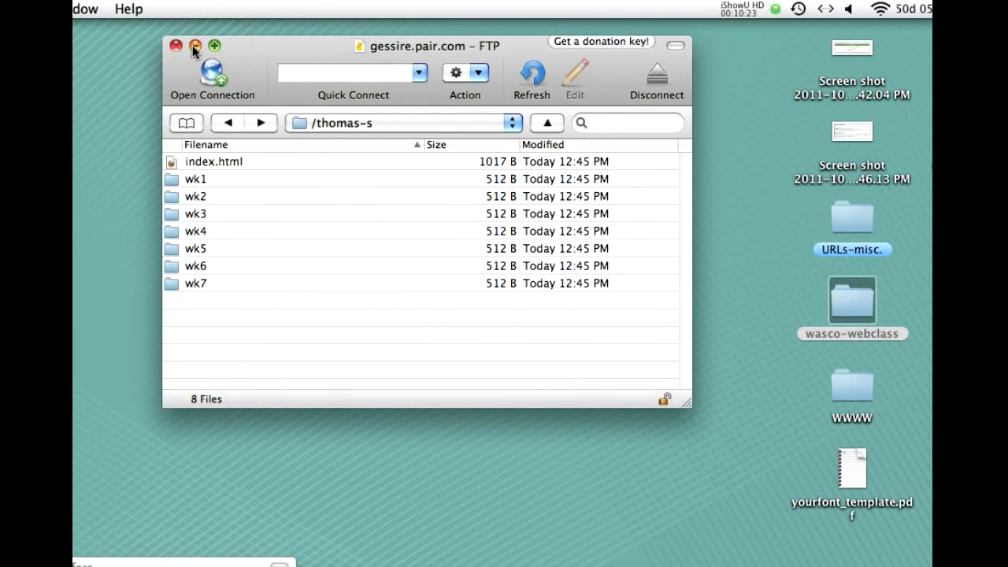
left_click_drag(258, 44, 316, 52)
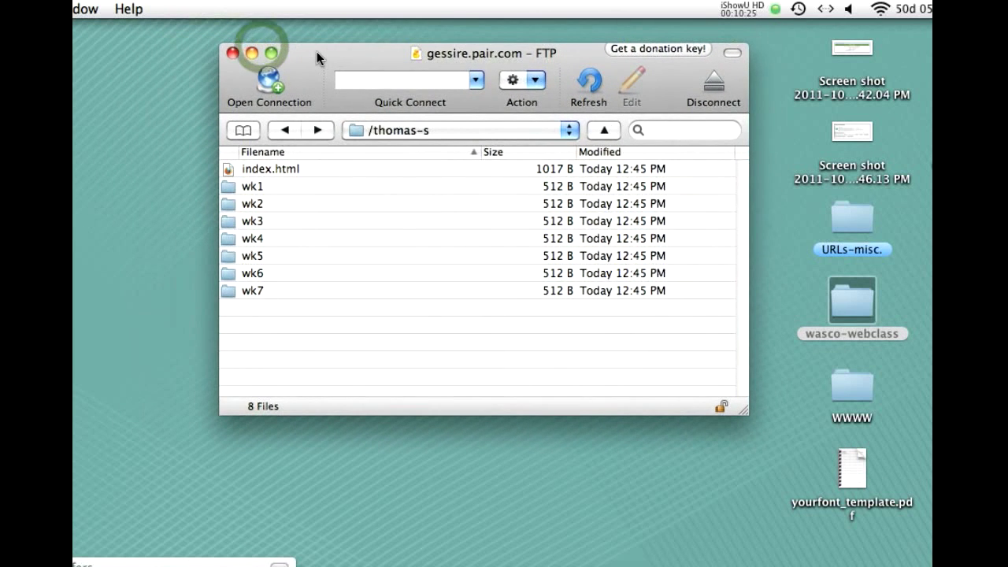